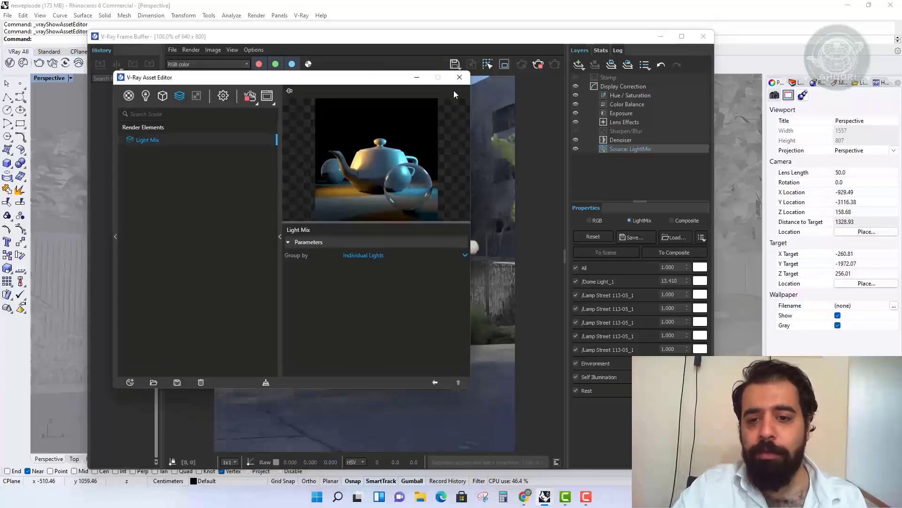
Close the Asset Editor, toggle all LightMix lights, and hide the Denoiser layer.
click(459, 77)
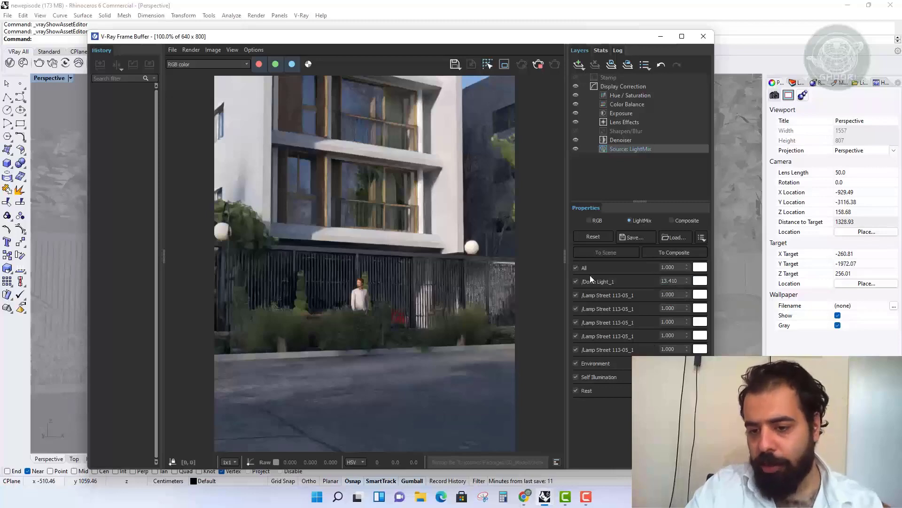
click(576, 267)
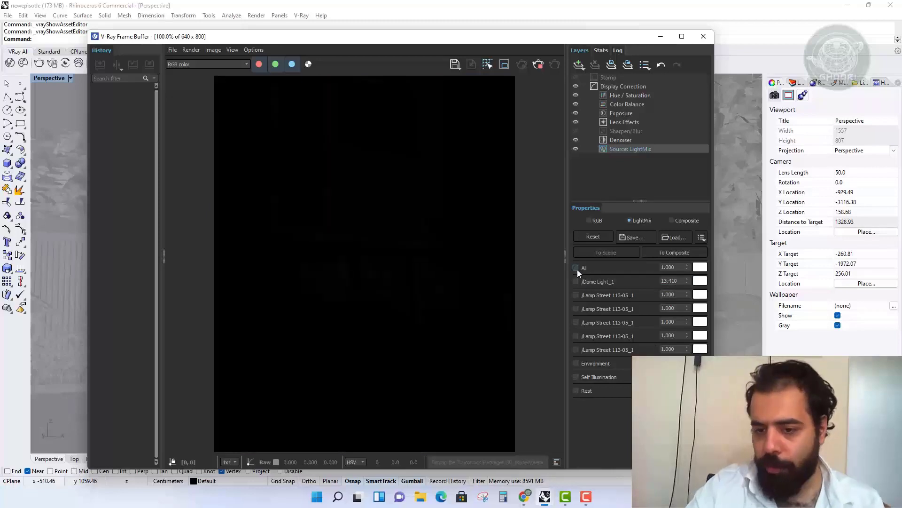
click(576, 267)
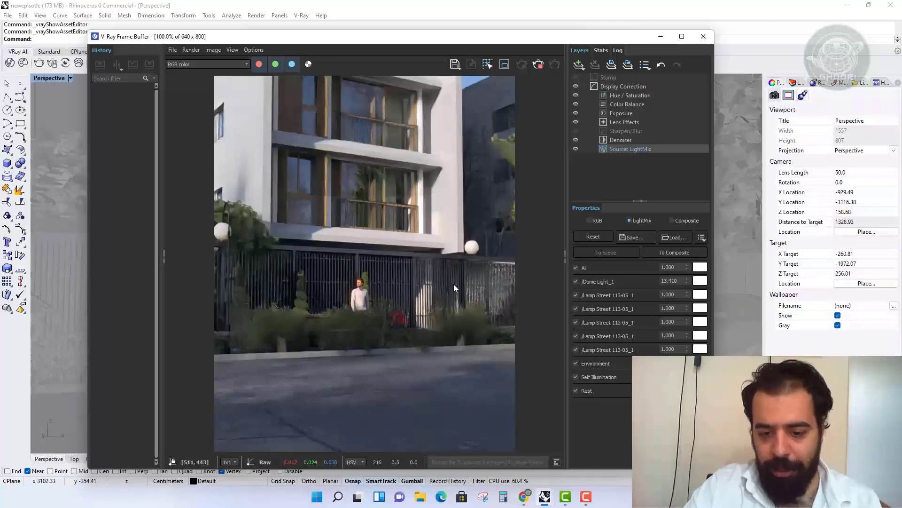
click(576, 139)
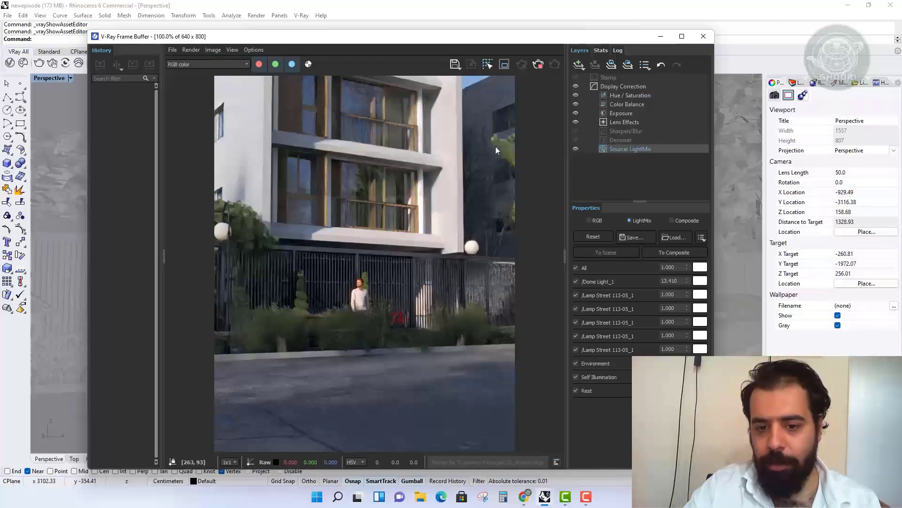
Compare noisy and denoised renders by toggling Calculate denoiser and the Denoiser layer visibility.
click(604, 142)
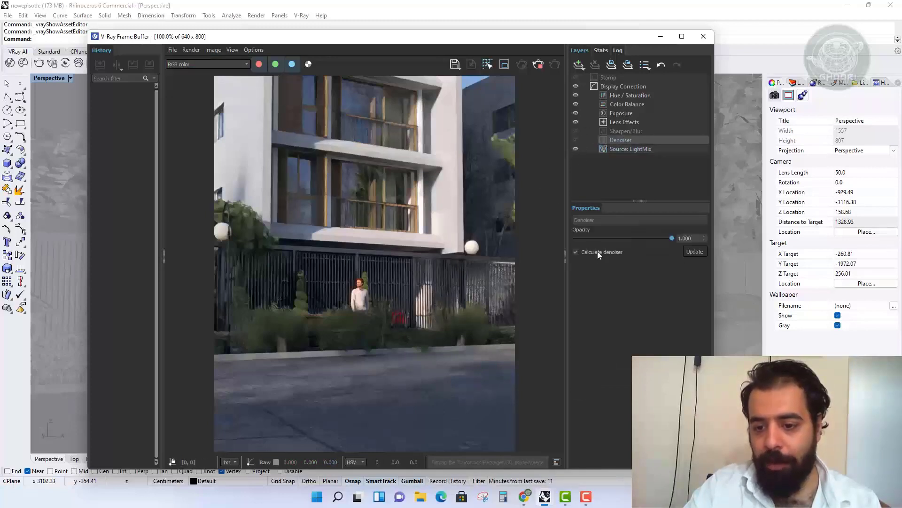
click(576, 252)
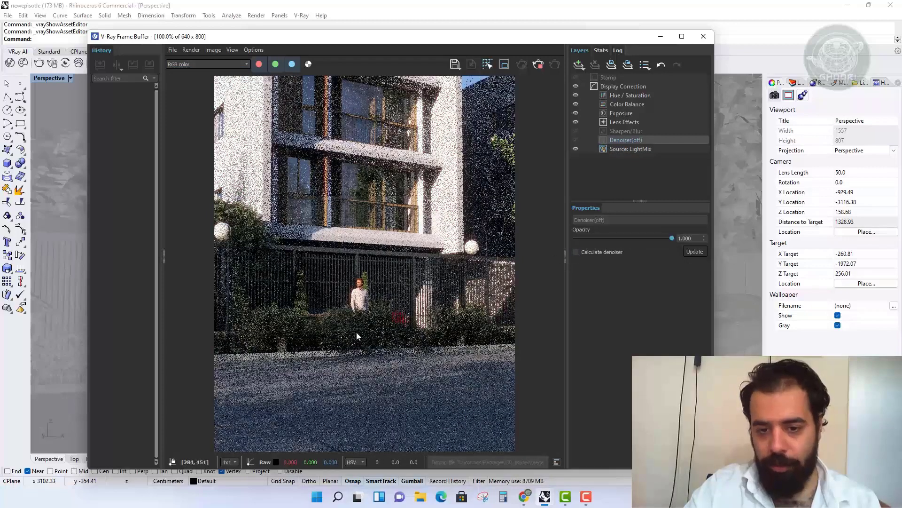
click(576, 252)
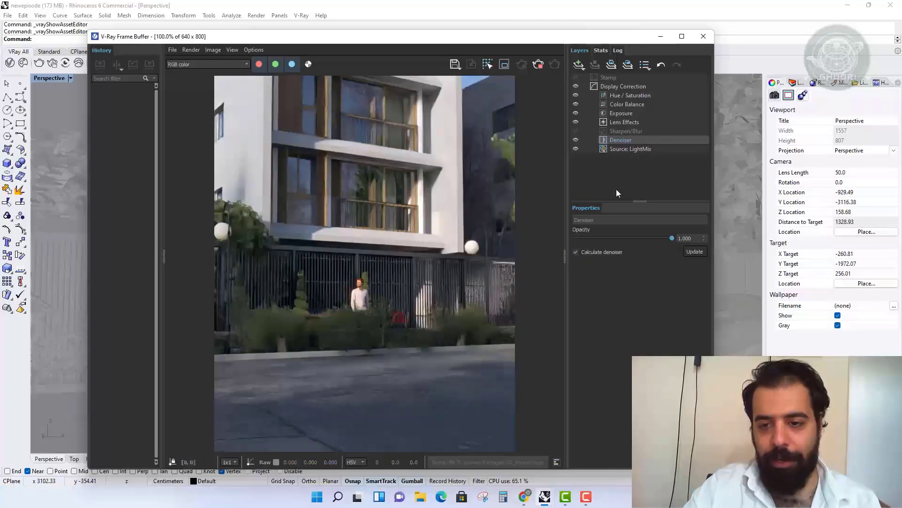
click(576, 140)
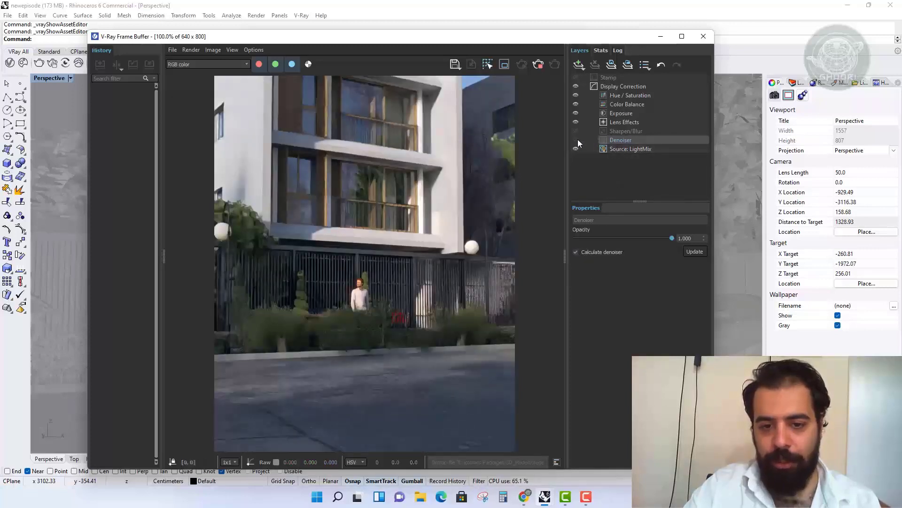
click(576, 139)
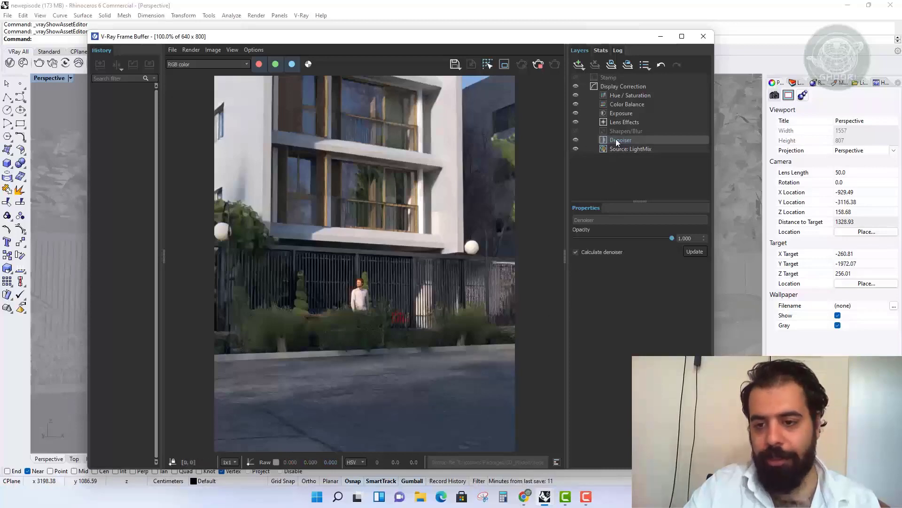
Recheck the noisy render, then leave the Denoiser layer visible with Calculate denoiser enabled.
click(576, 252)
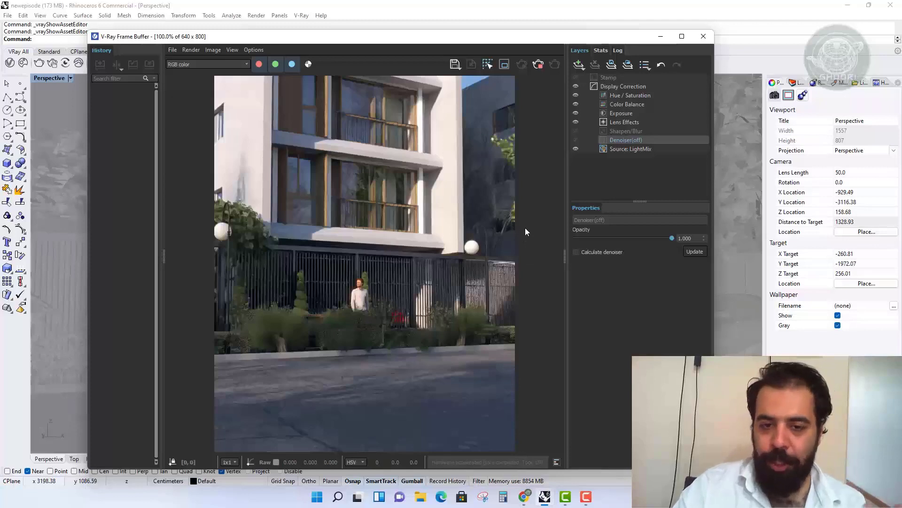
click(575, 139)
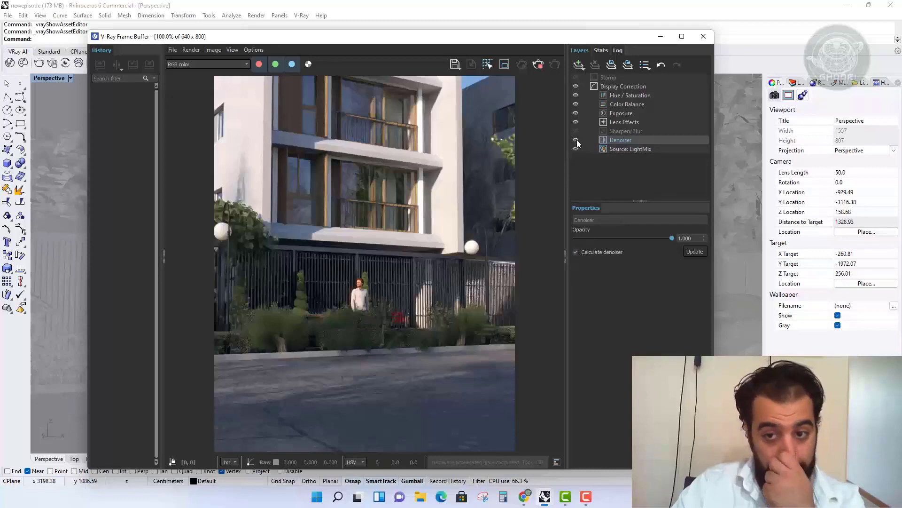
click(576, 251)
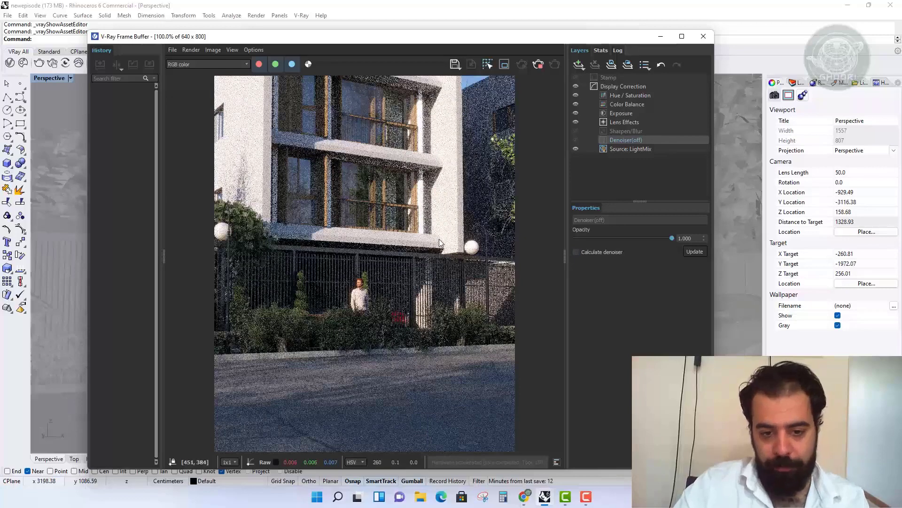
scroll(399, 252, up, 1)
scroll(400, 246, down, 2)
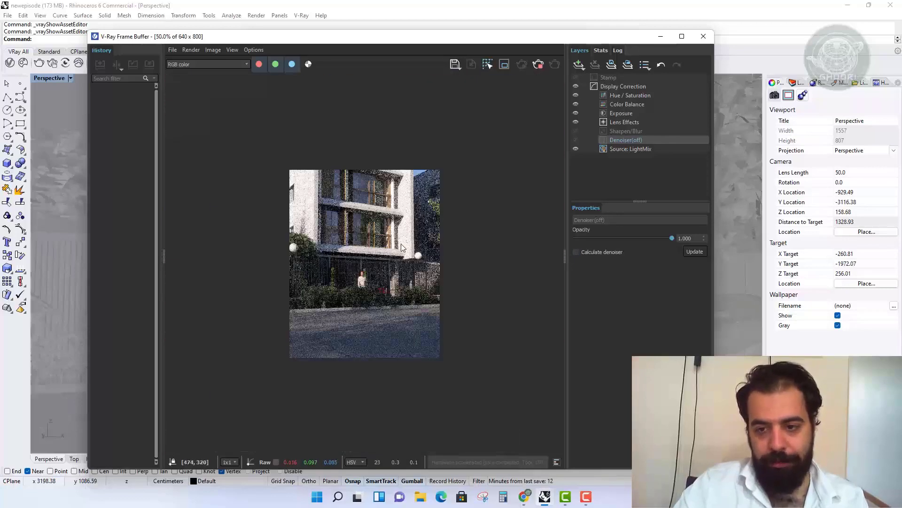
scroll(402, 246, up, 1)
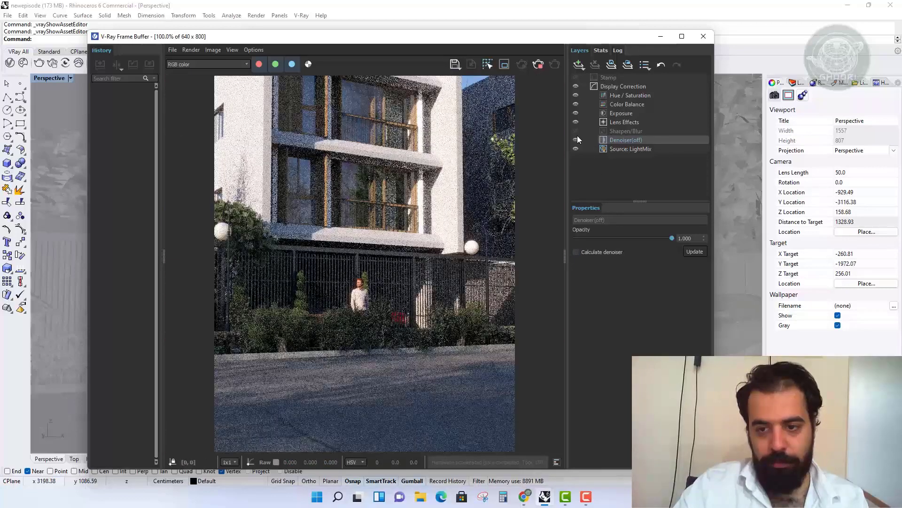
click(576, 252)
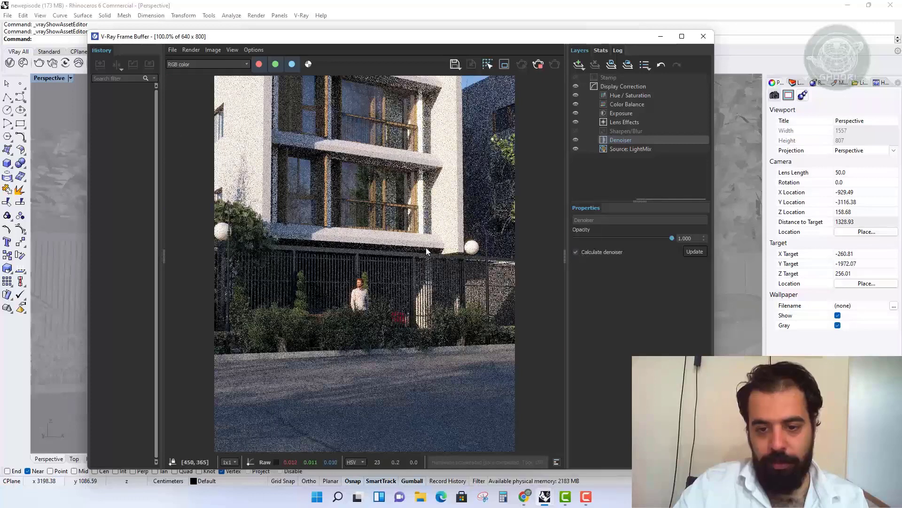
Show the LightMix light list and reset Dome Light_1 intensity to 1.000.
click(661, 150)
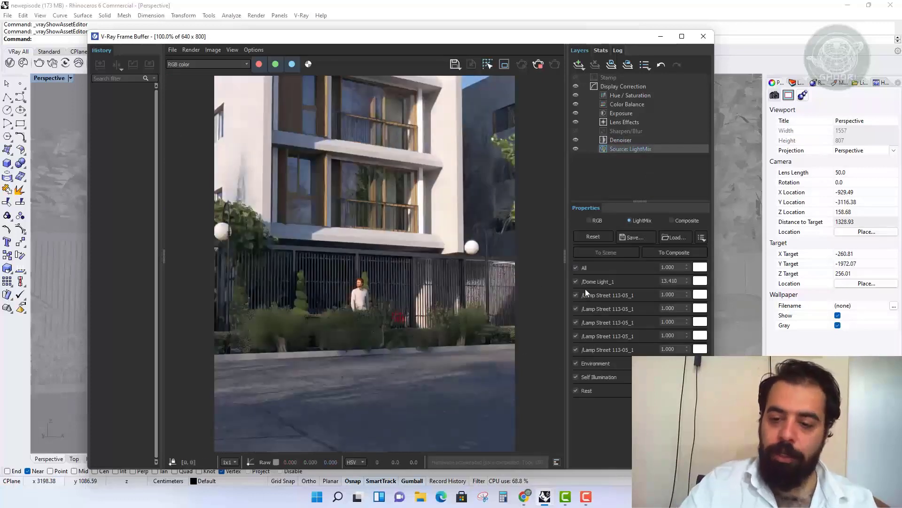
click(687, 283)
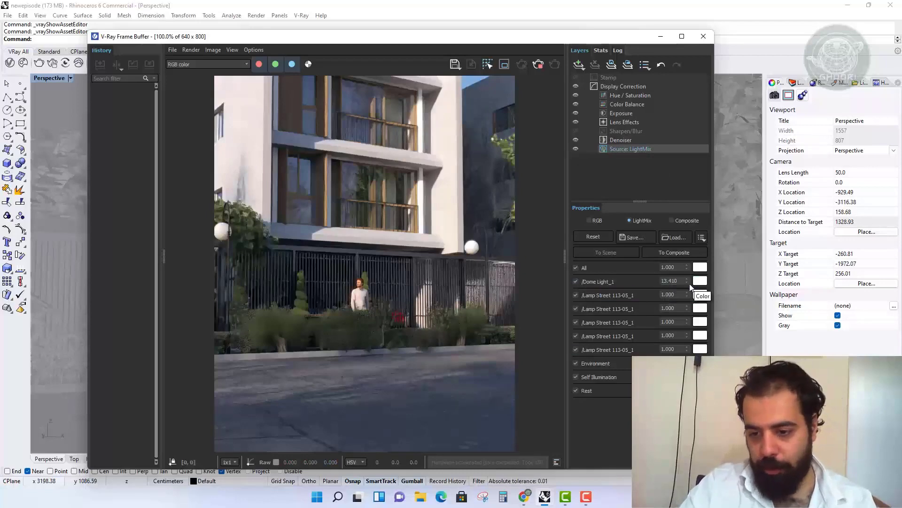
text(4.710)
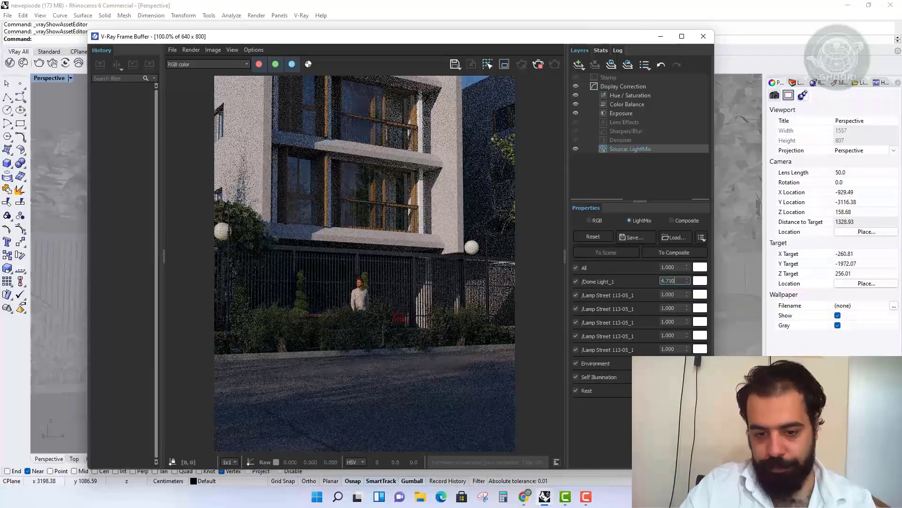
right_click(689, 283)
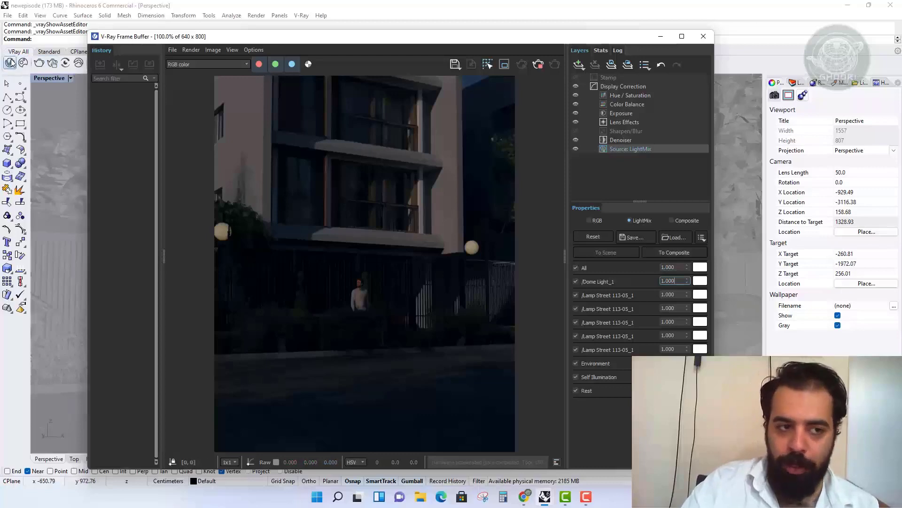
Try Dome Light_1 intensities of 50, 25 and 20, settling on 15.
double_click(672, 280)
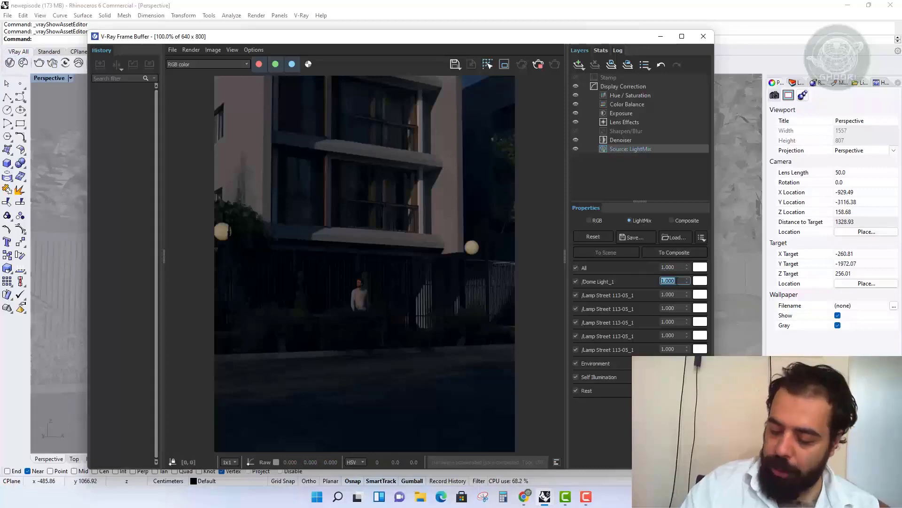
text(50)
key(Return)
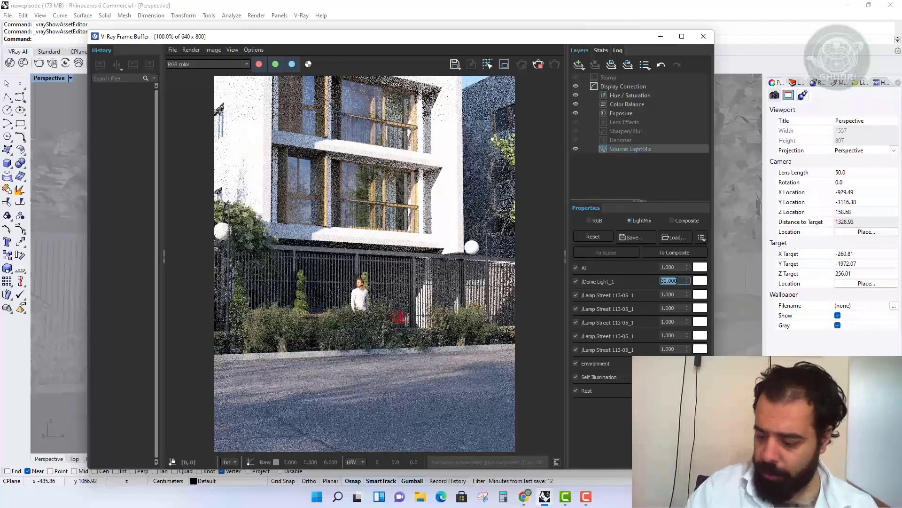
text(25)
key(Return)
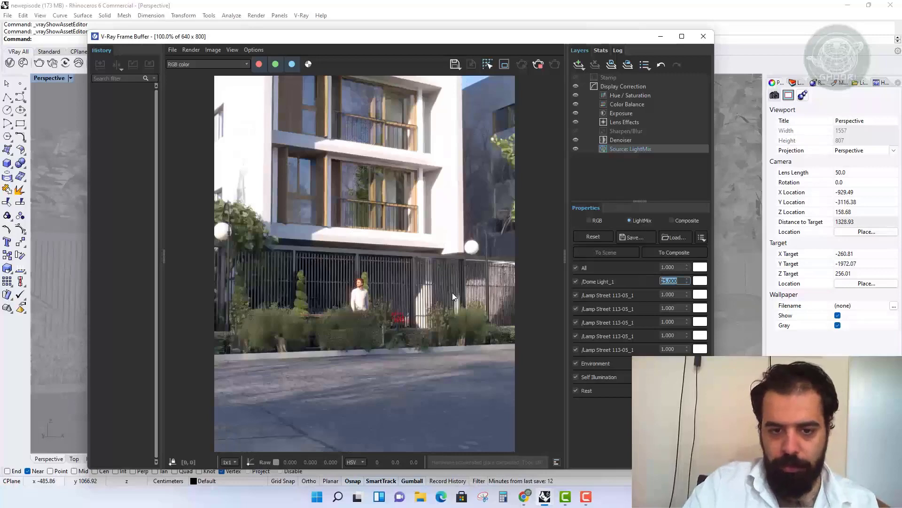
text(20)
key(Return)
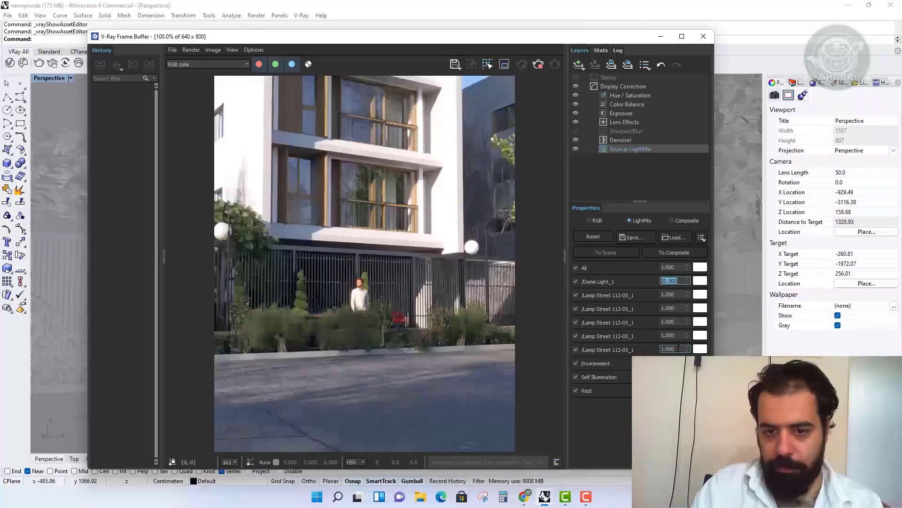
text(15)
key(Return)
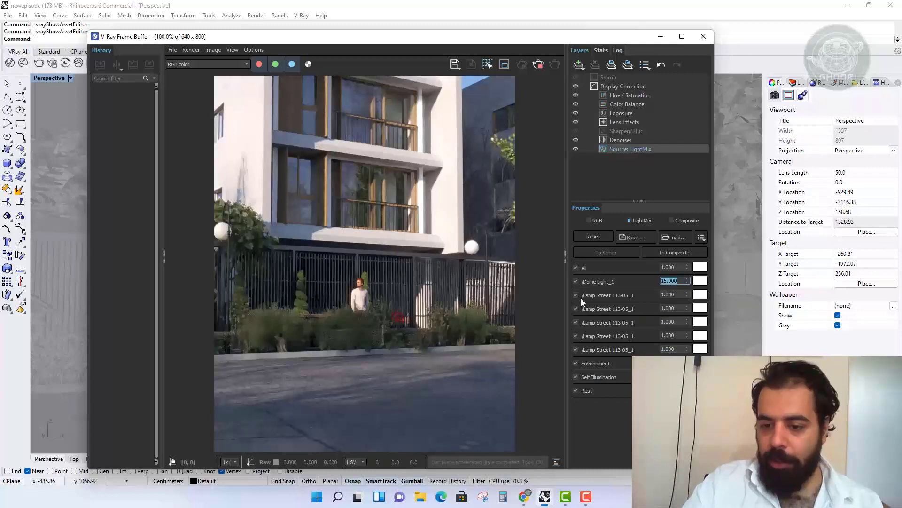
click(668, 295)
Set Dome Light_1 to 1 with a light blue tint for a night sky.
text(0.1)
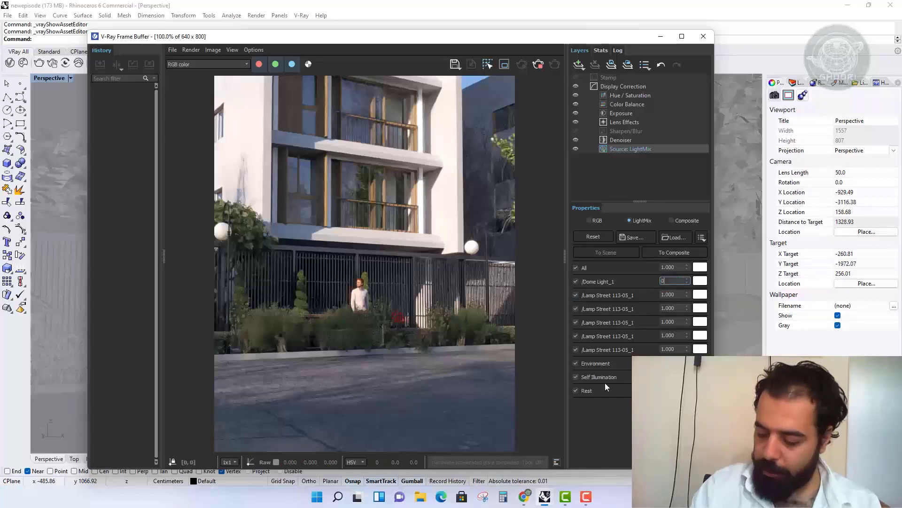
key(Return)
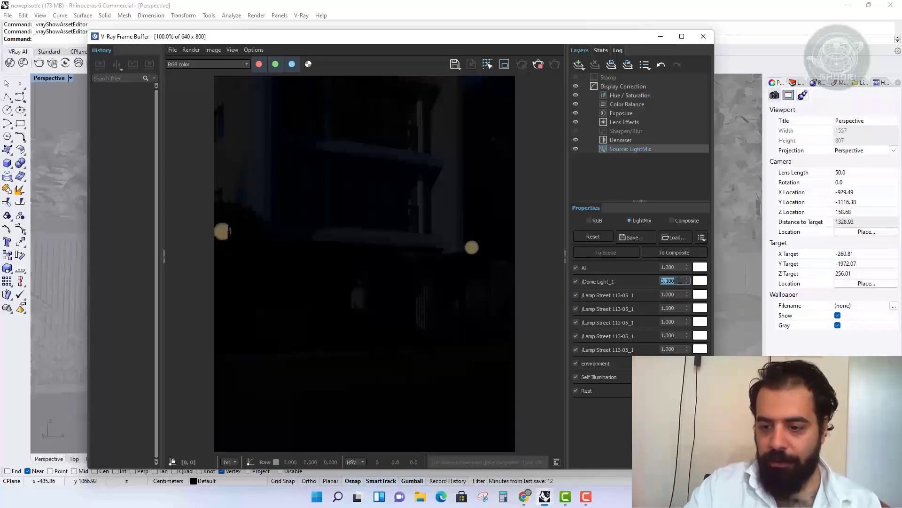
text(1)
key(Return)
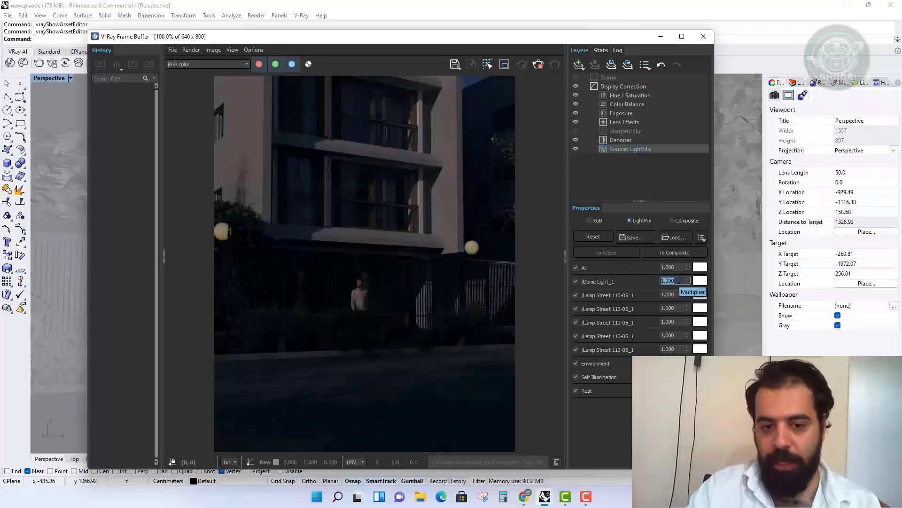
click(700, 281)
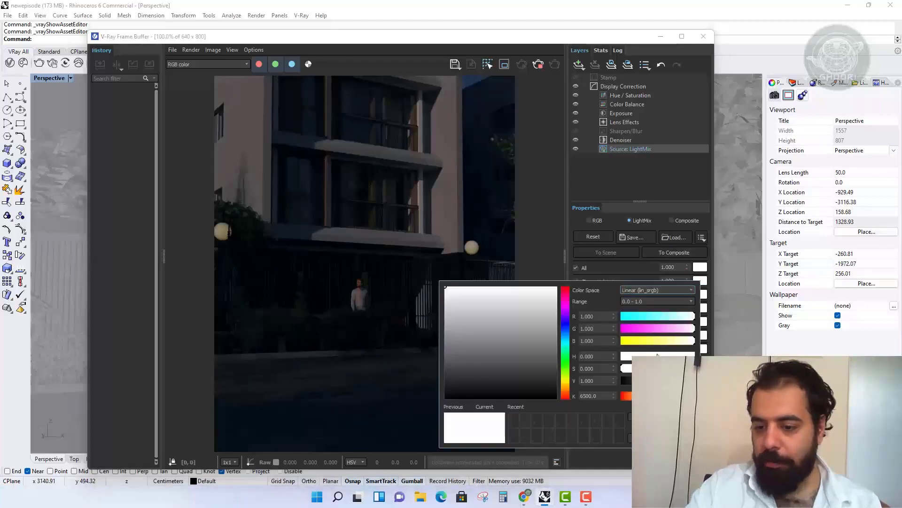
click(506, 286)
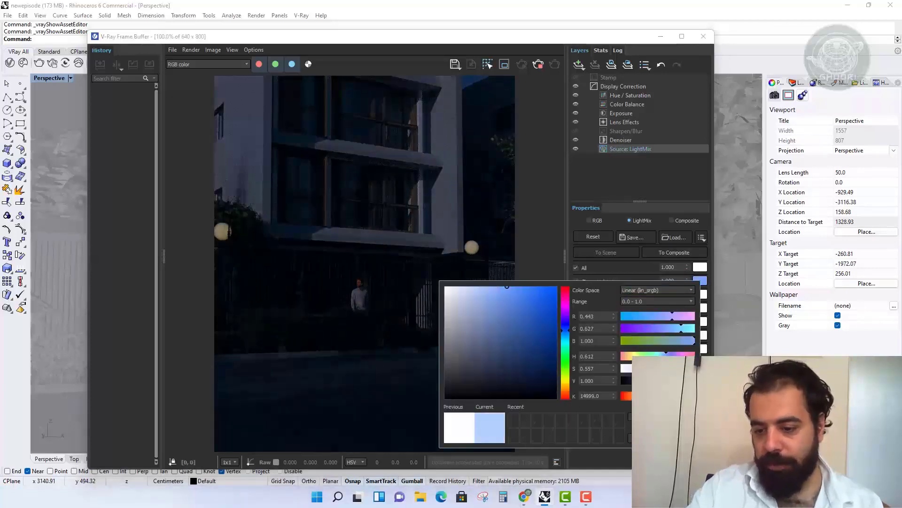
key(Return)
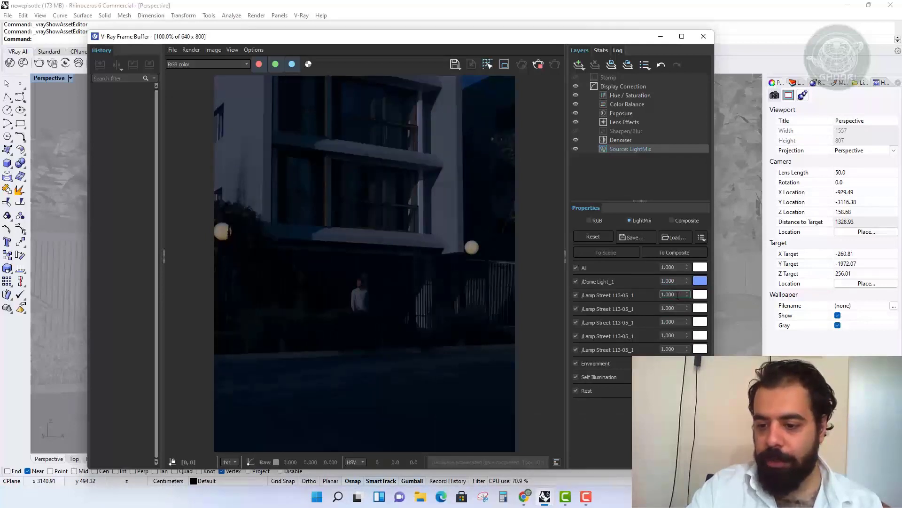
drag(677, 295, 641, 295)
Set all five Lamp Street multipliers to 50.
text(20)
key(Return)
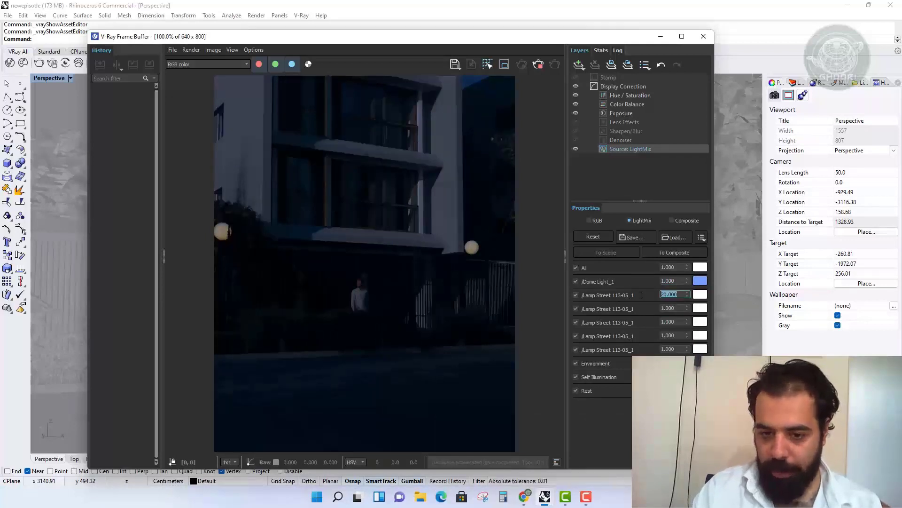
text(50)
key(Return)
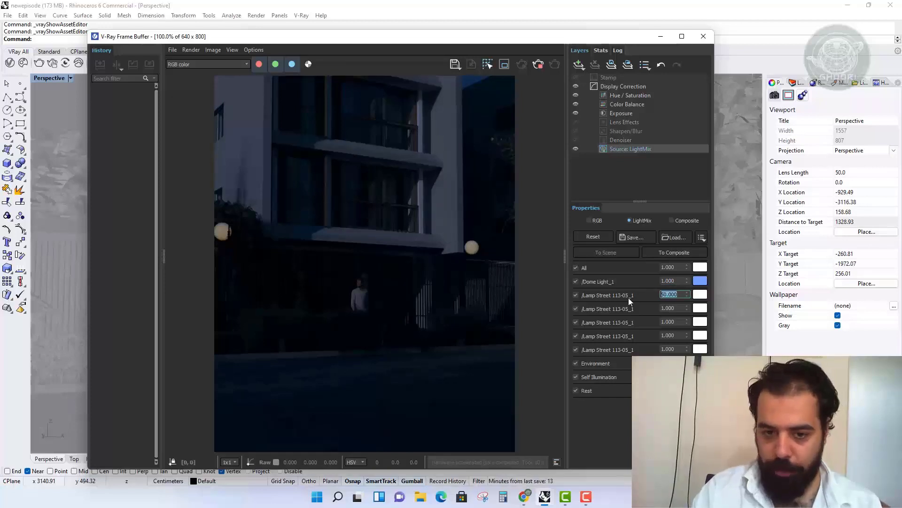
double_click(667, 308)
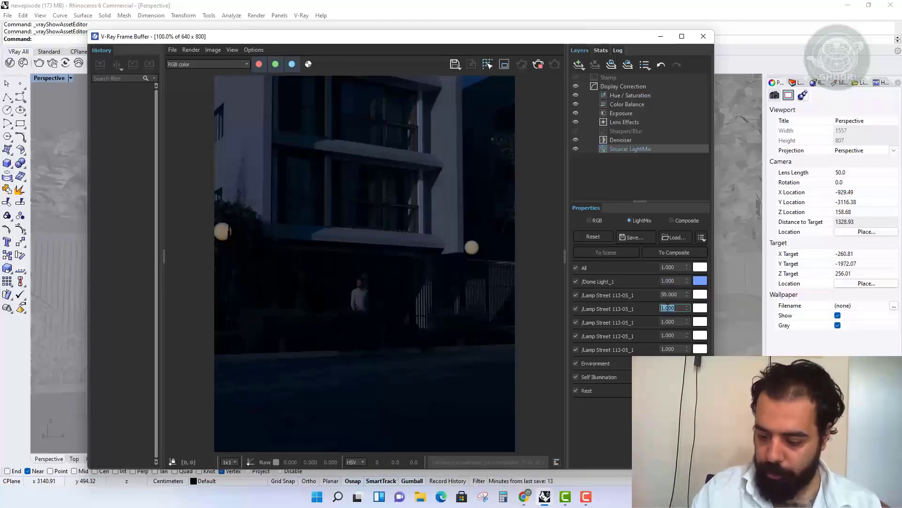
text(50)
key(Return)
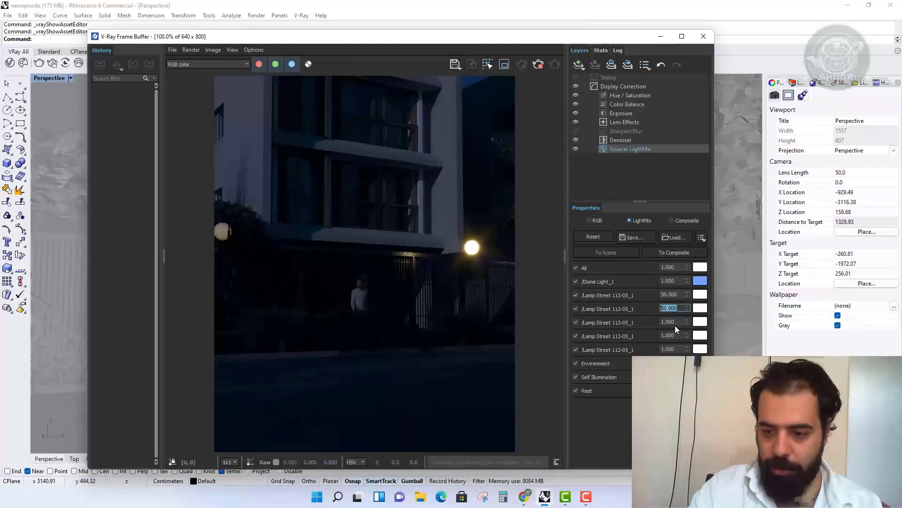
double_click(675, 322)
text(50)
key(Return)
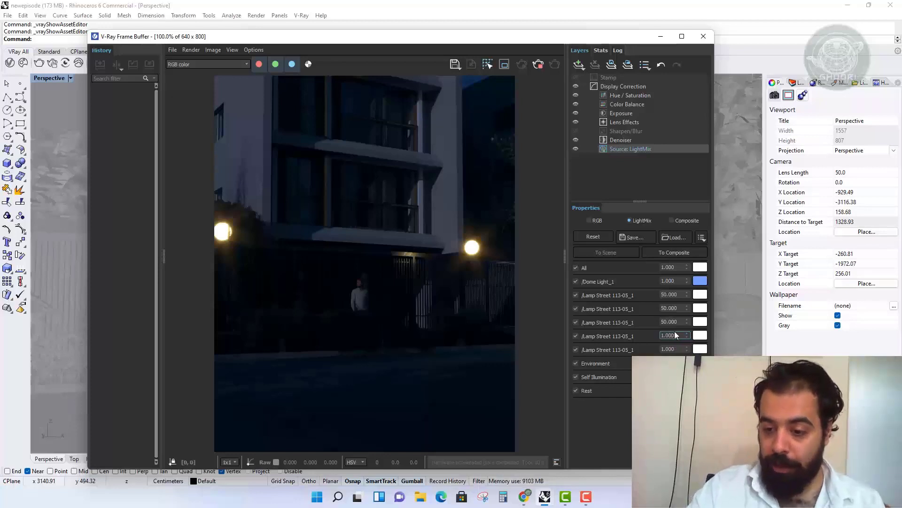
double_click(675, 335)
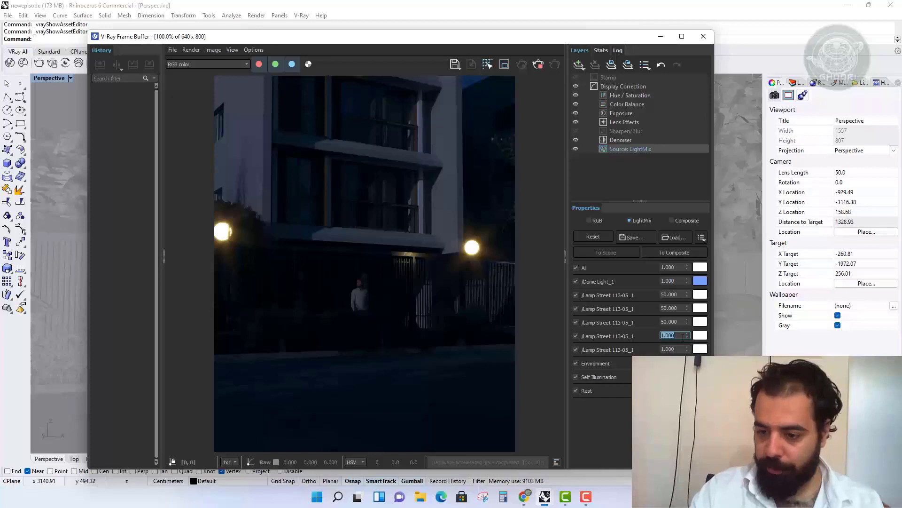
text(50)
key(Return)
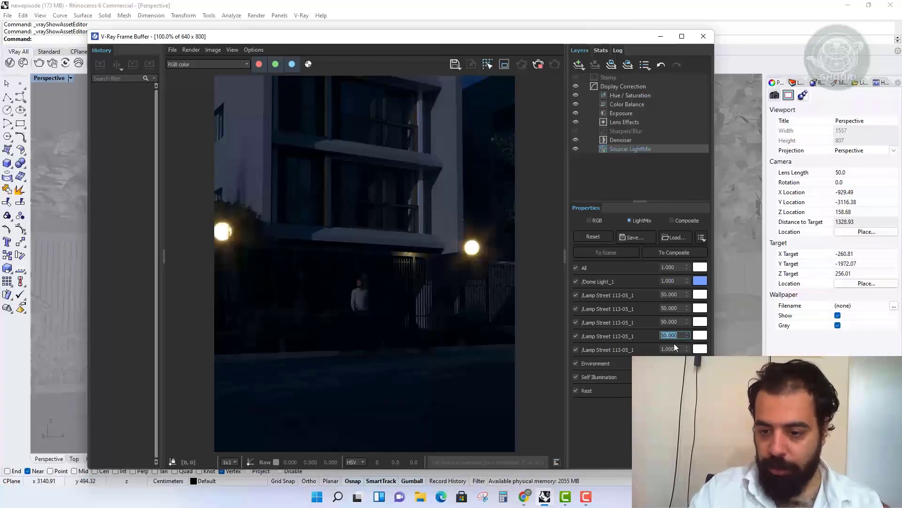
double_click(681, 349)
text(50)
key(Return)
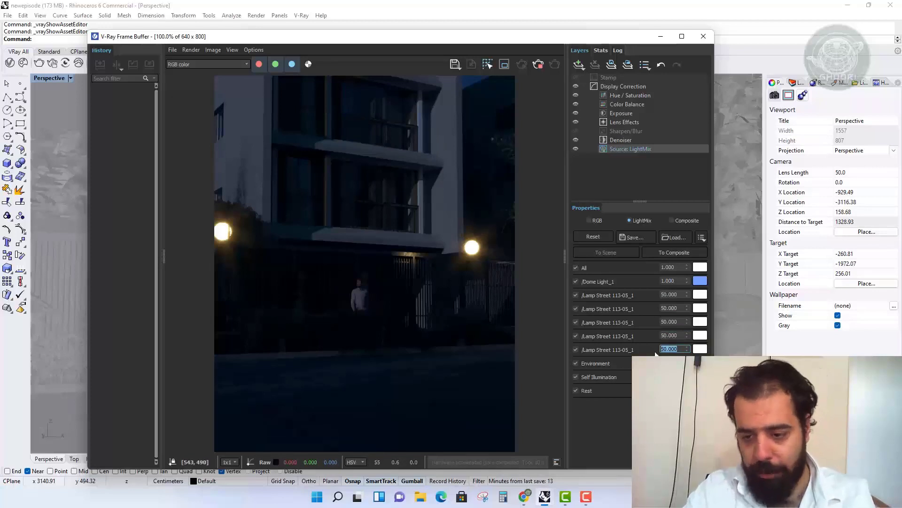
Raise all five Lamp Street multipliers to 500.
click(672, 295)
text(50)
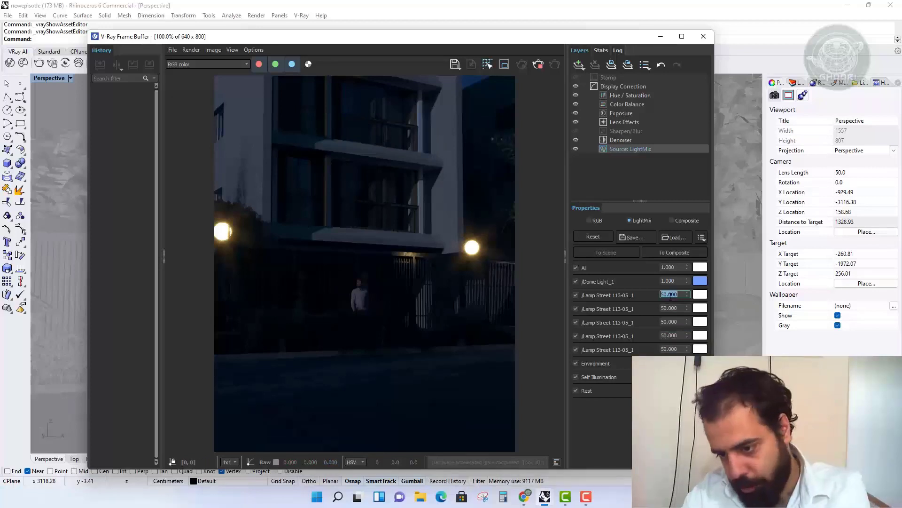
text(0)
key(Return)
click(671, 308)
text(500)
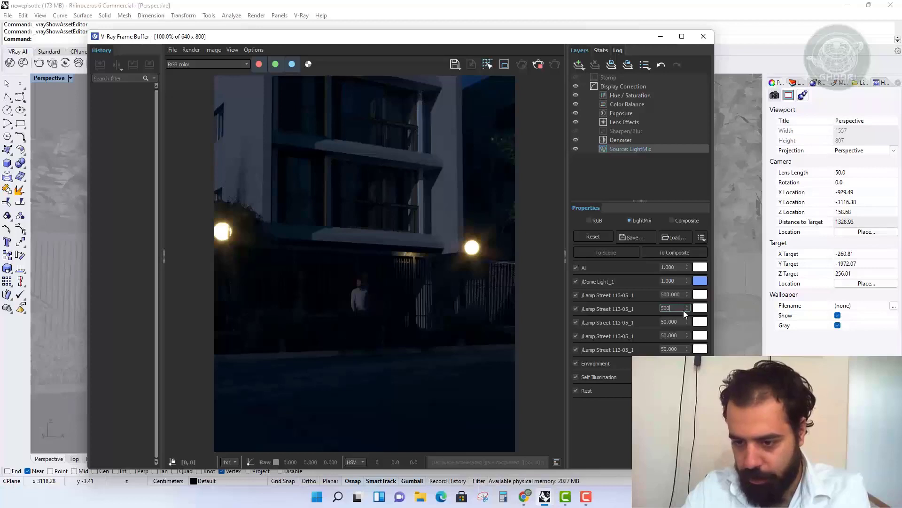
key(Return)
click(677, 322)
text(500)
key(Return)
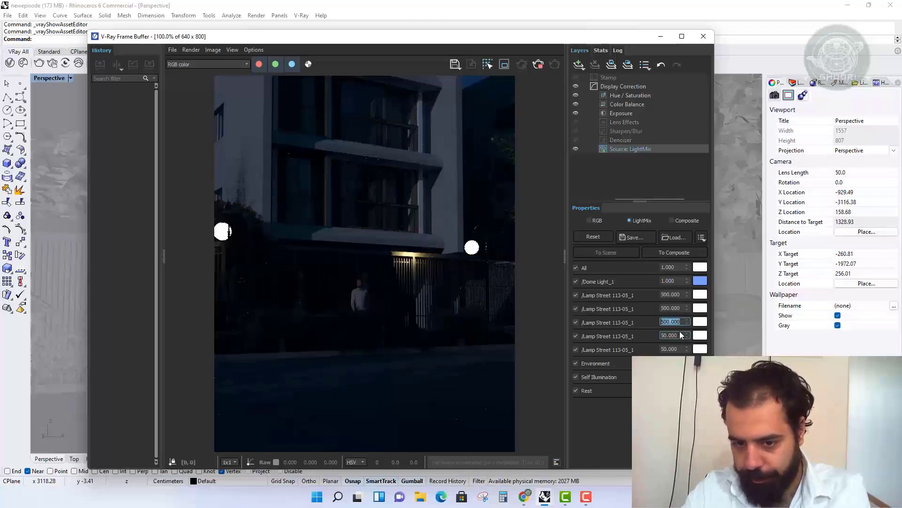
click(669, 335)
text(500)
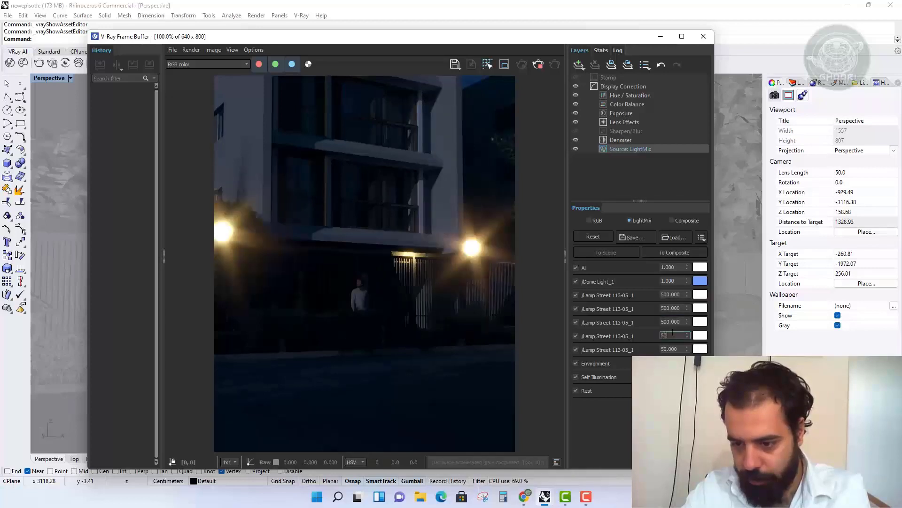
key(Return)
click(670, 349)
text(500)
key(Return)
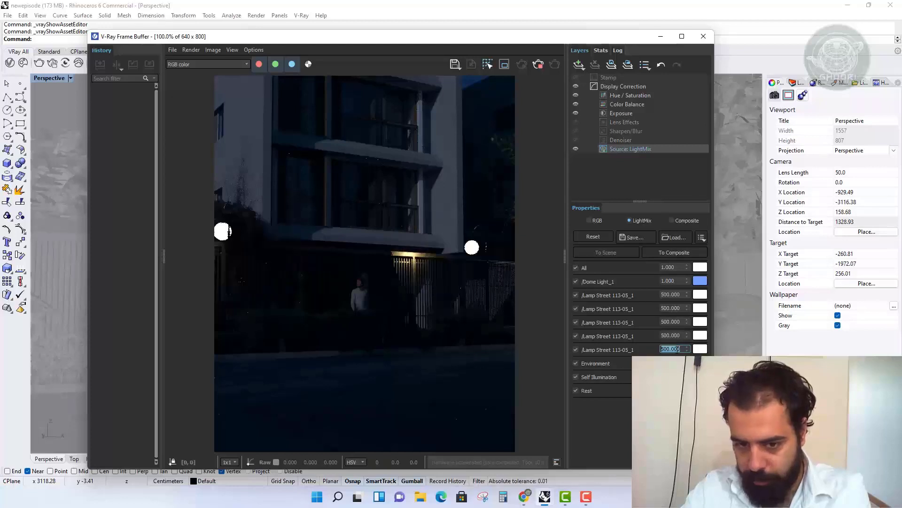
Hide the Lens Effects layer to compare the render without bloom.
scroll(424, 305, up, 2)
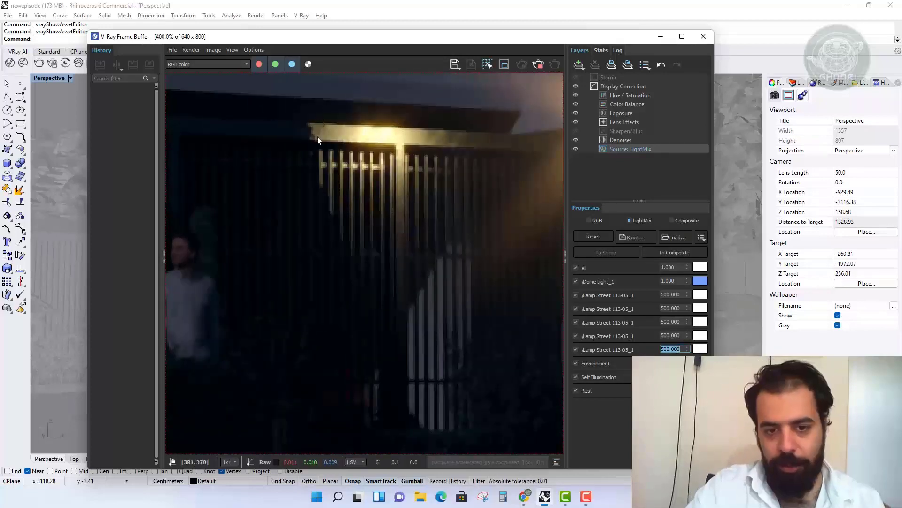
scroll(345, 193, down, 3)
scroll(371, 216, up, 1)
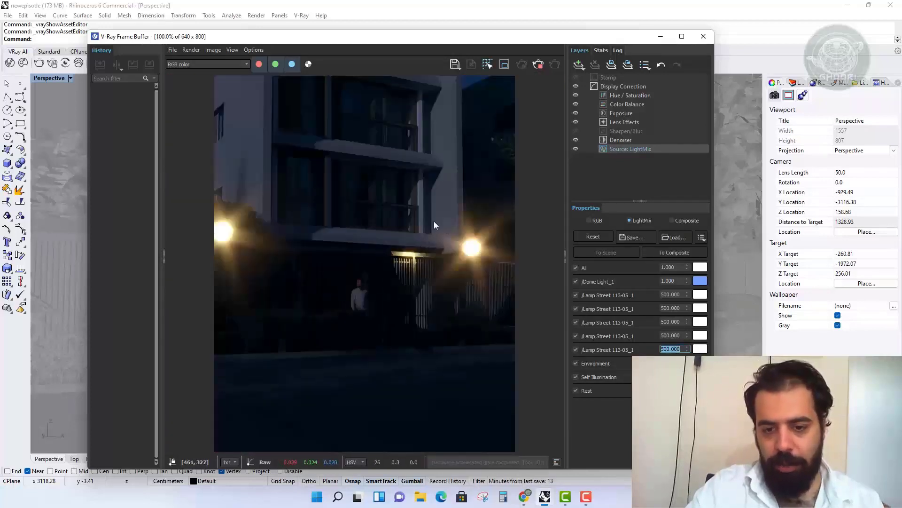
click(575, 123)
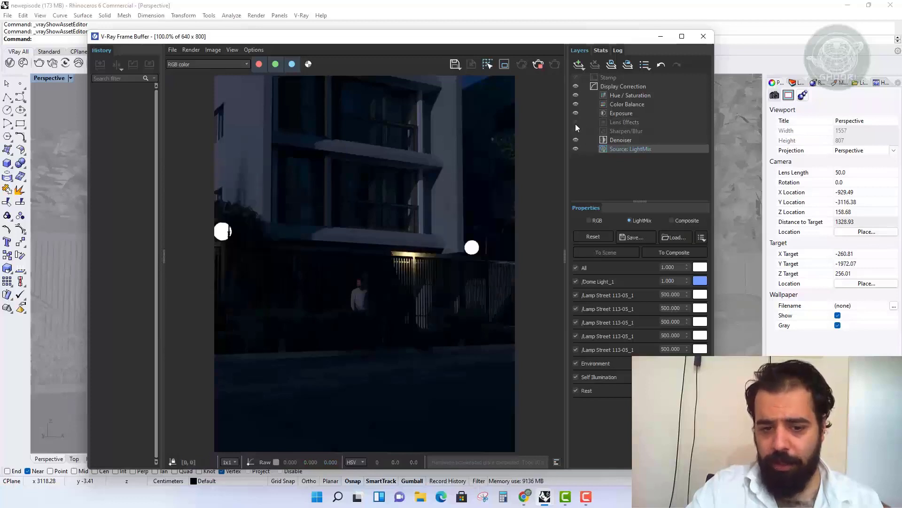
Re-enable Lens Effects and reduce the bloom Size to 18.782.
click(575, 122)
click(620, 123)
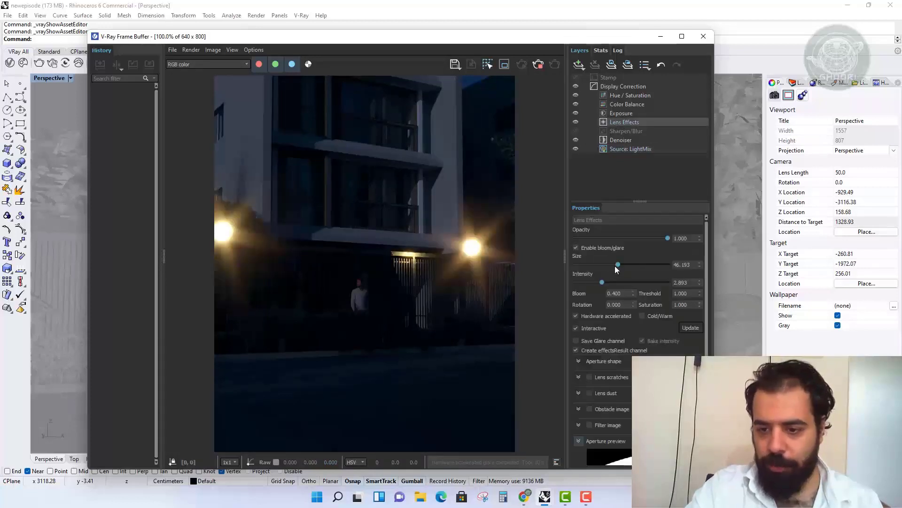
drag(615, 266, 592, 265)
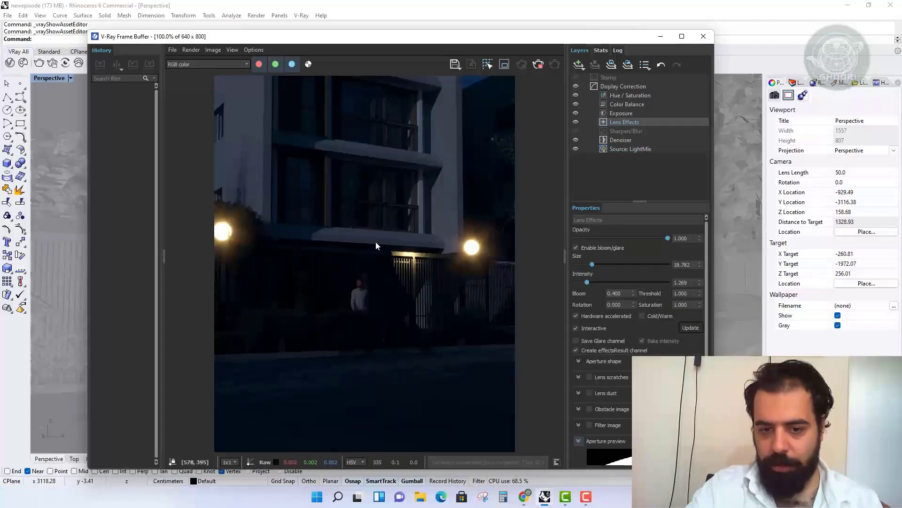
scroll(376, 241, down, 3)
scroll(376, 241, up, 3)
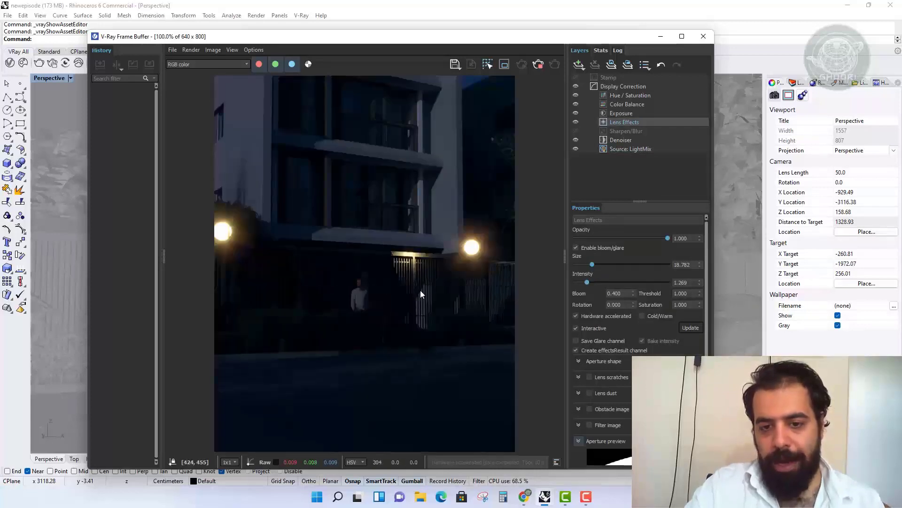
click(653, 149)
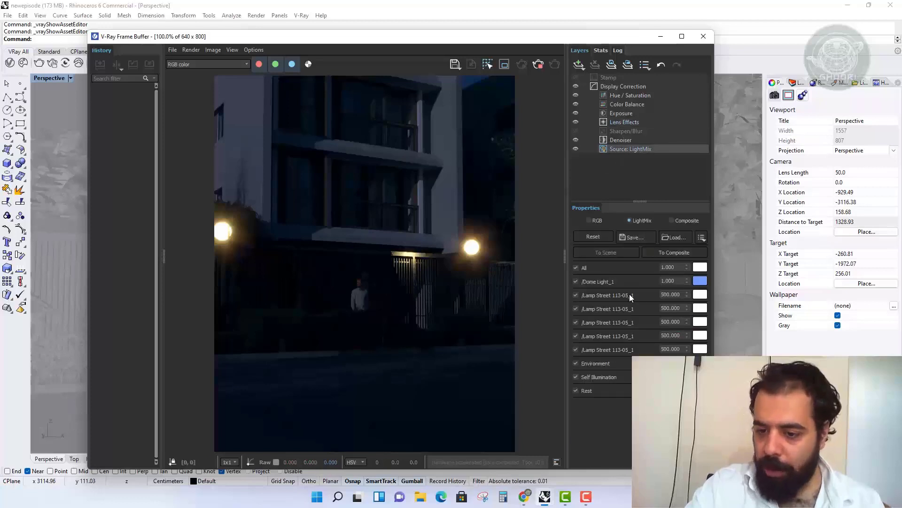
Tint the street lamps orange and red-orange, then reset the Light Mix to defaults.
click(700, 295)
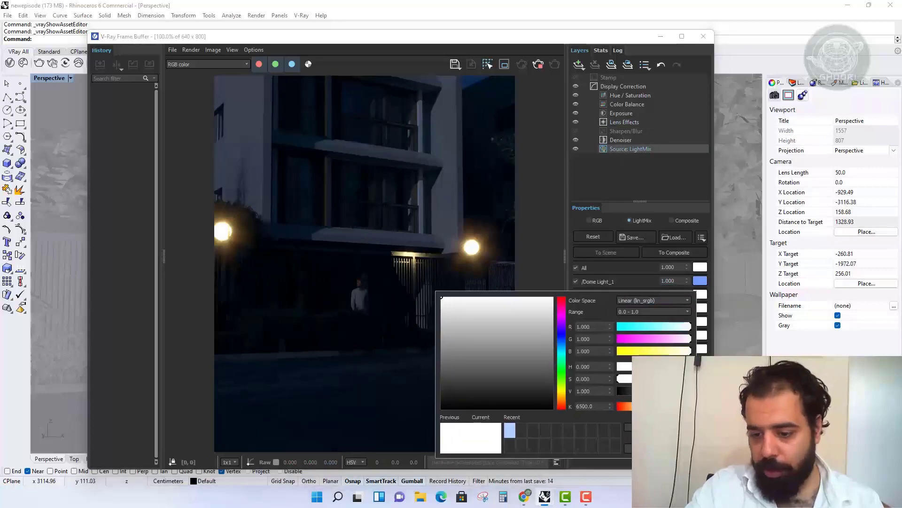
click(712, 322)
click(702, 308)
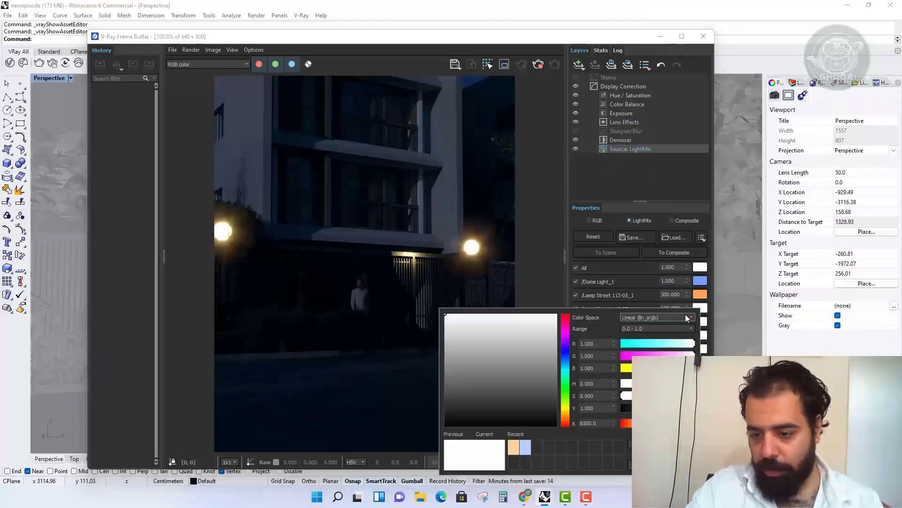
click(514, 447)
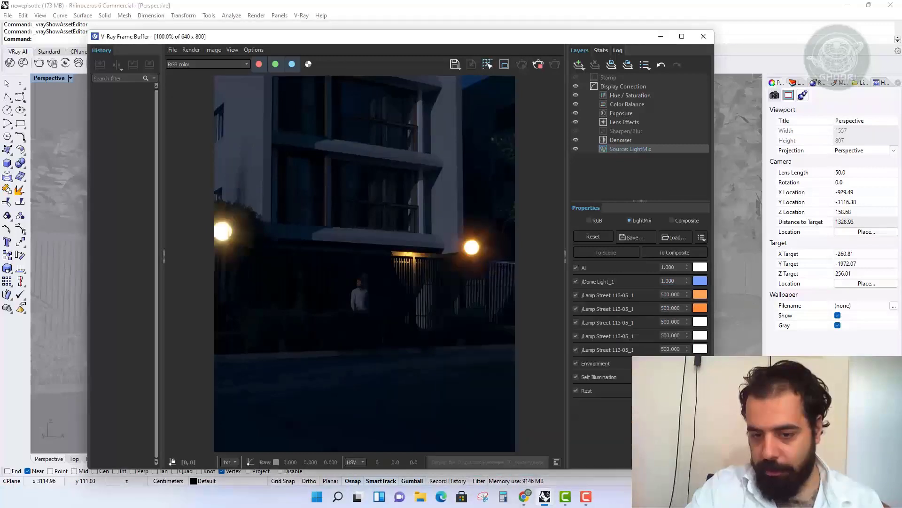
click(701, 333)
click(514, 293)
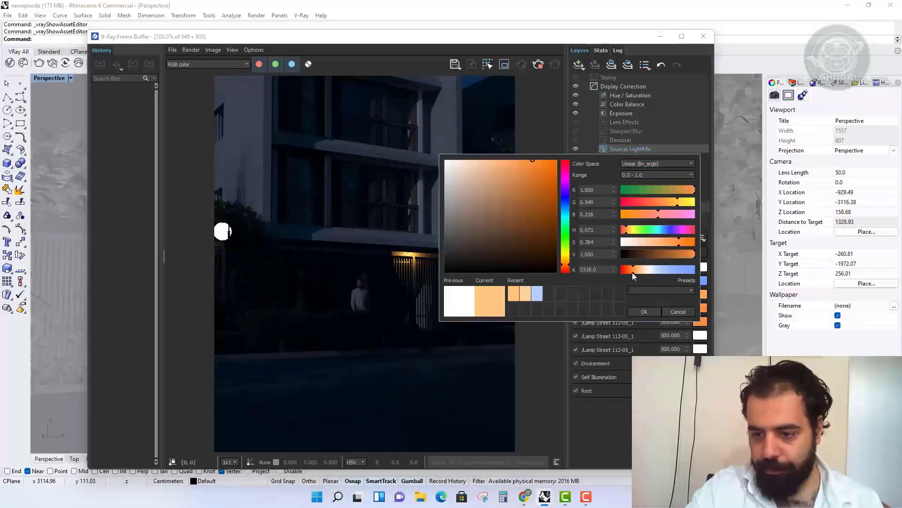
click(644, 311)
click(700, 349)
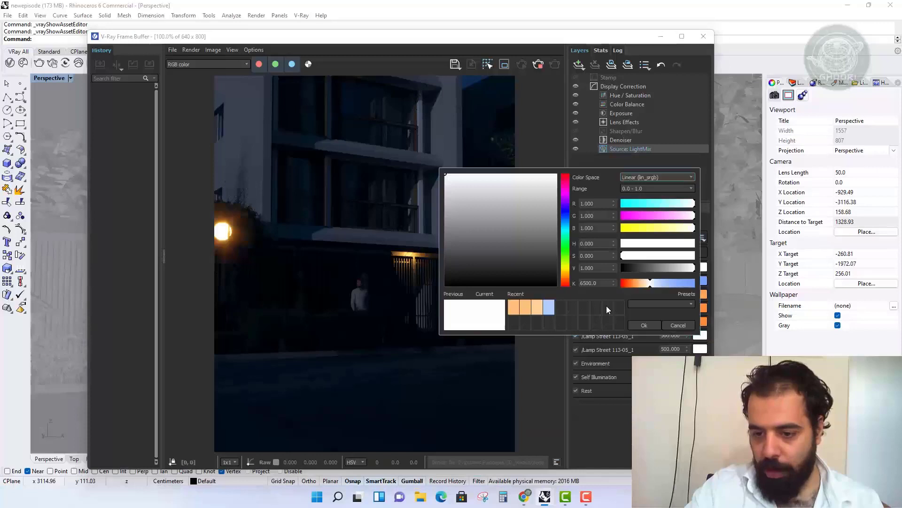
click(626, 282)
click(645, 325)
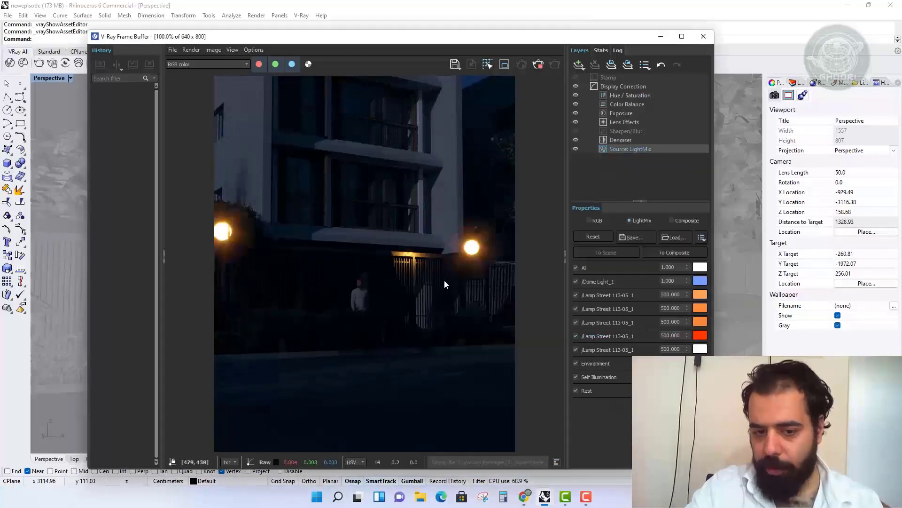
click(599, 240)
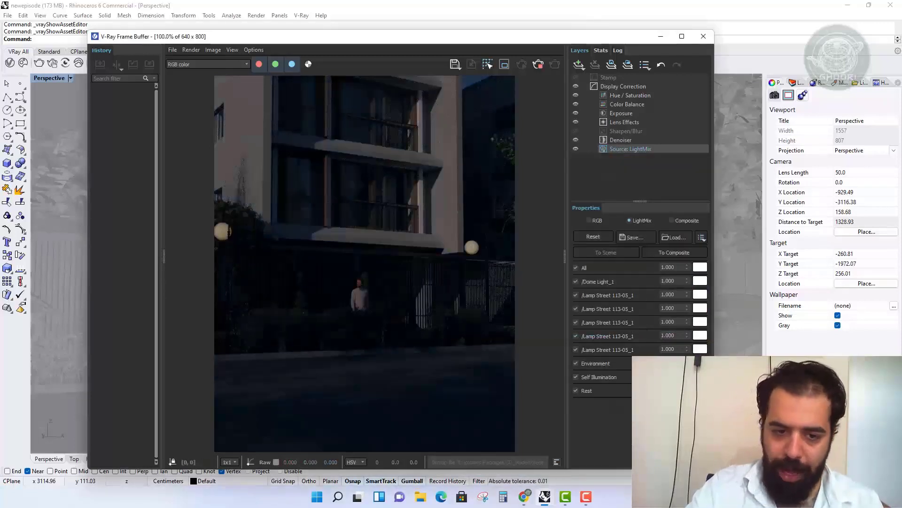
Switch off the street lamps and raise Dome Light_1 to 24.365.
click(575, 295)
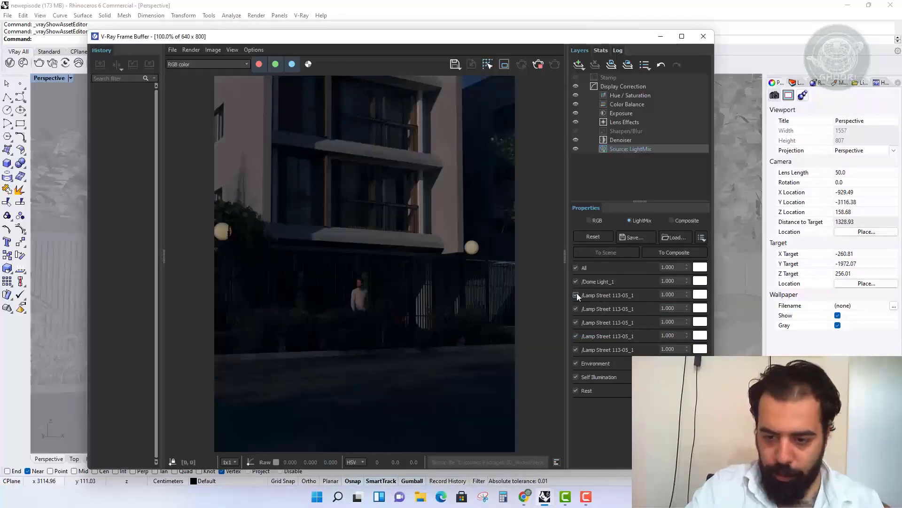
click(575, 322)
click(576, 349)
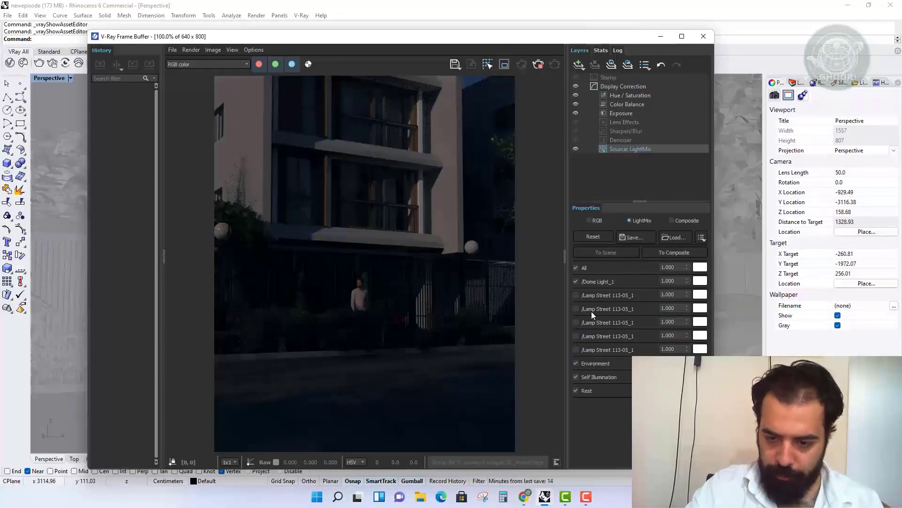
drag(689, 279, 482, 2)
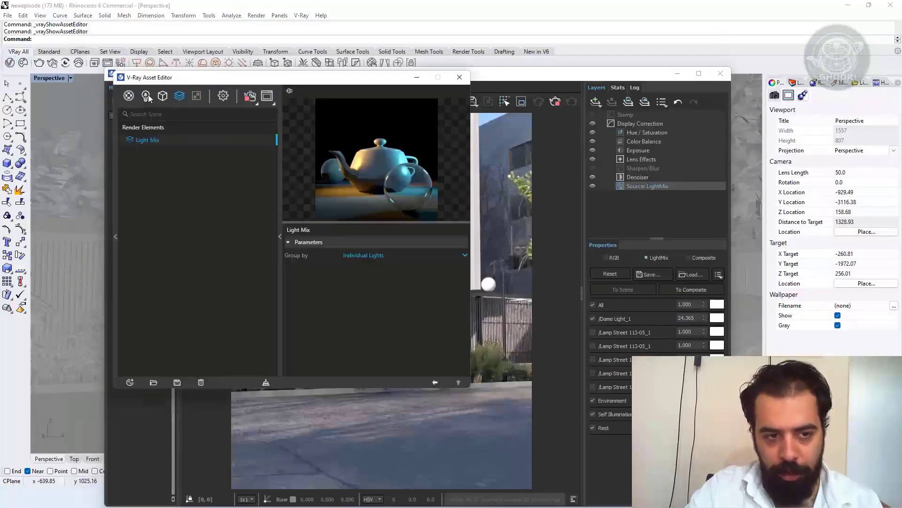
Review the Dome Light parameters in the Asset Editor's Lights list, then hide the editor.
click(147, 96)
click(242, 141)
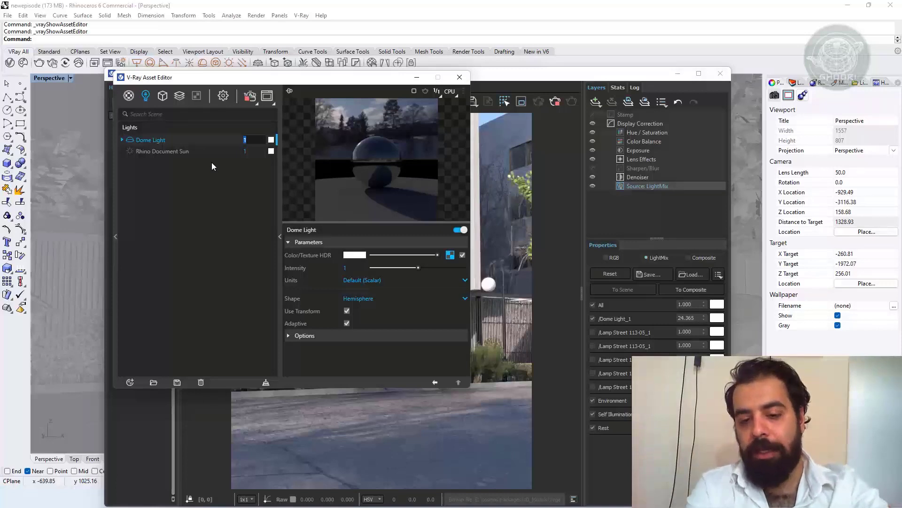
click(417, 79)
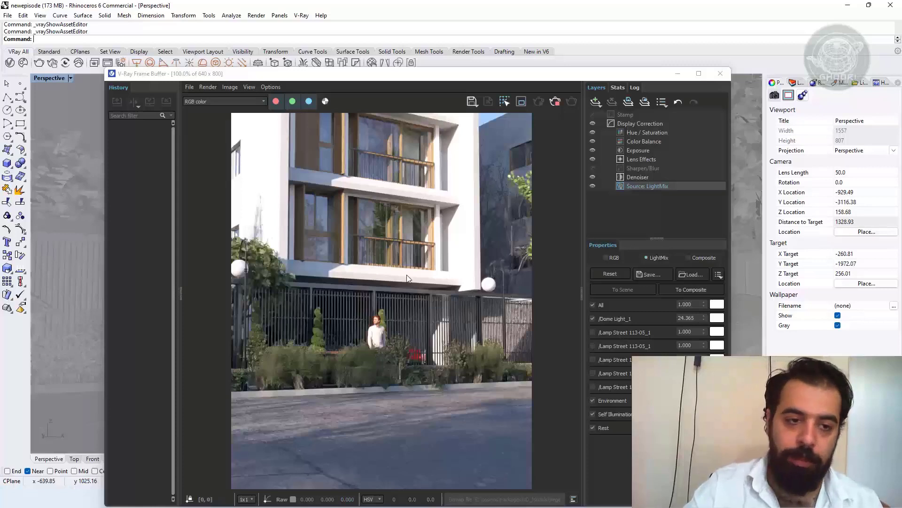
click(9, 62)
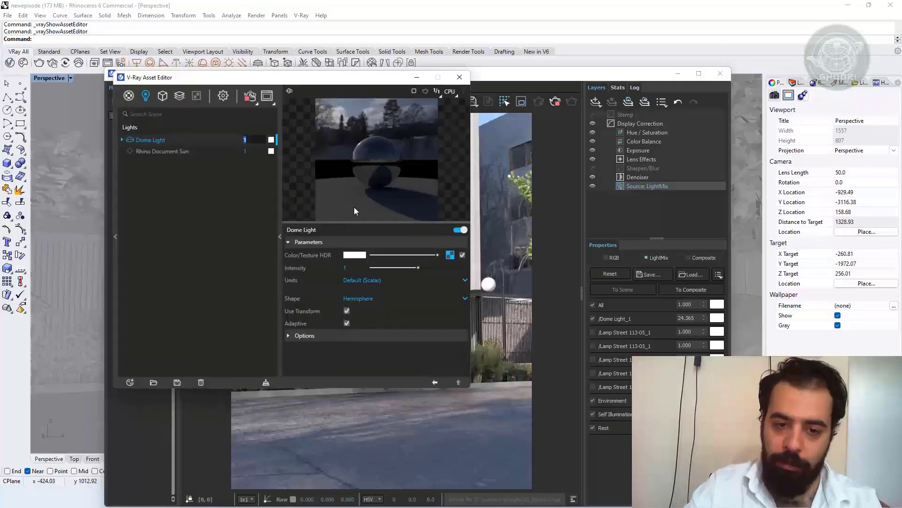
click(417, 77)
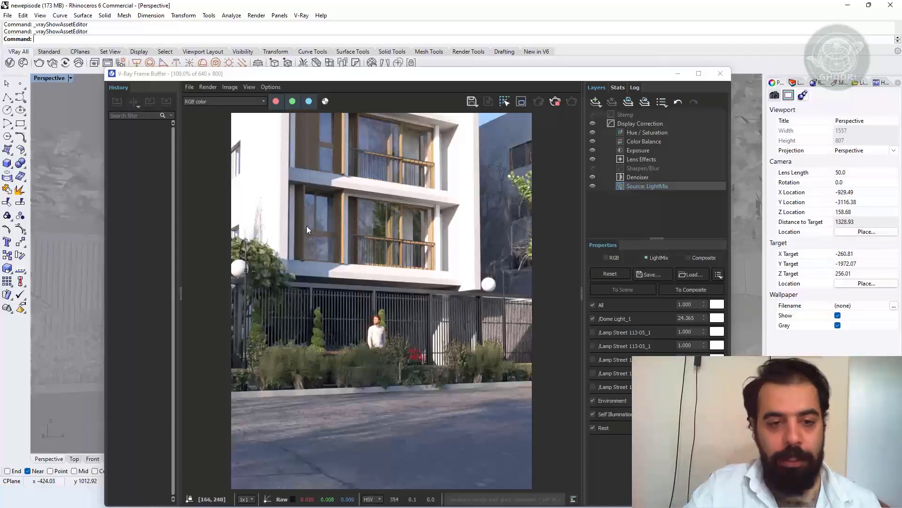
Re-render the scene and choose the V-Ray image (*.vrimg) save format.
click(552, 106)
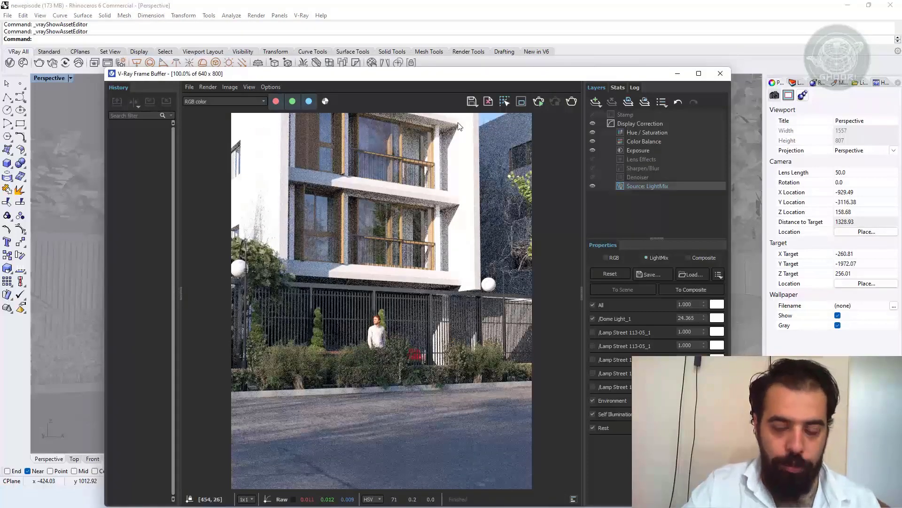
click(472, 101)
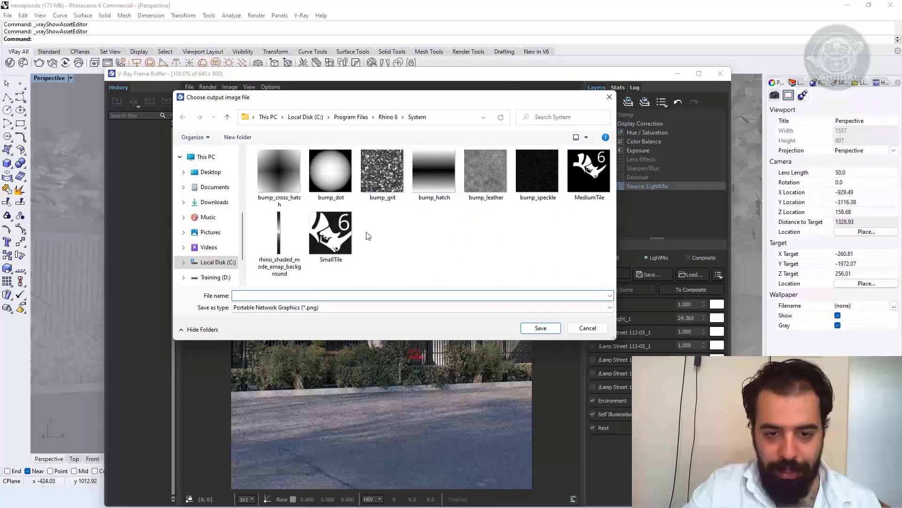
click(282, 310)
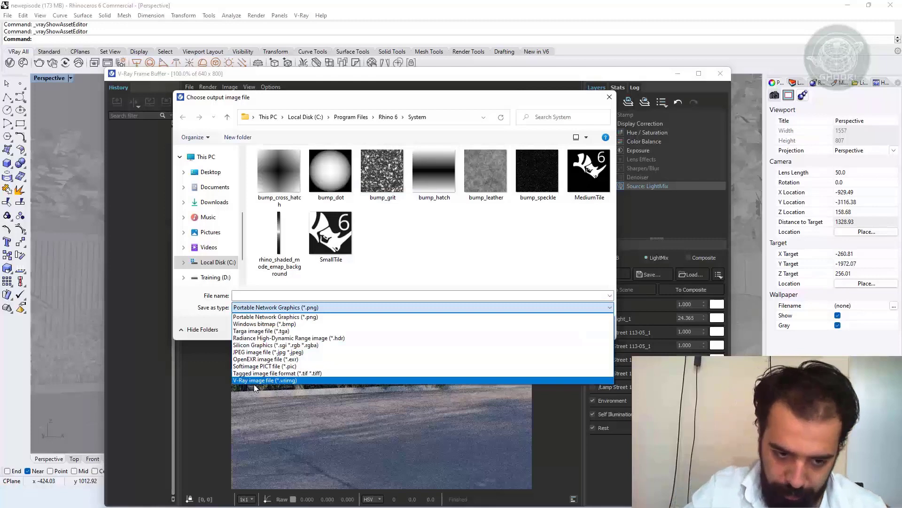
click(259, 319)
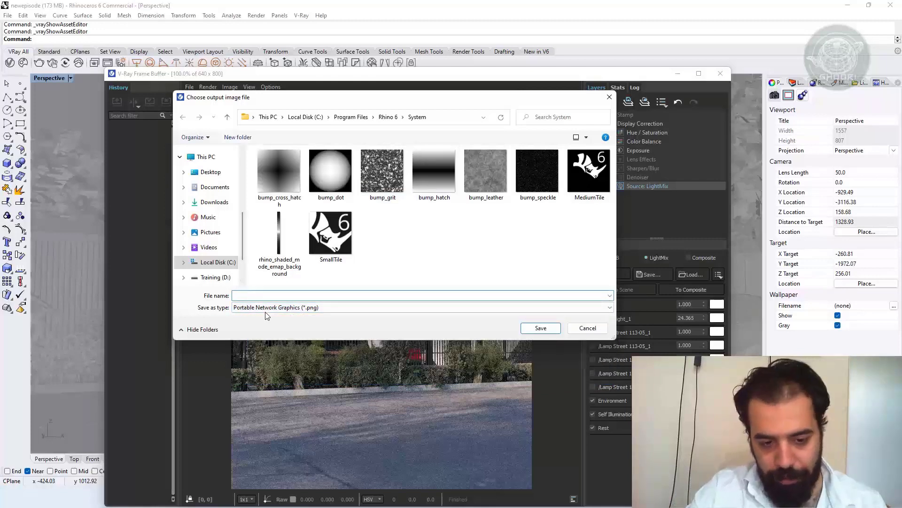
click(266, 310)
click(278, 380)
Save the render as 'dssdfdsfds' on the Desktop, then clear the frame buffer.
click(237, 295)
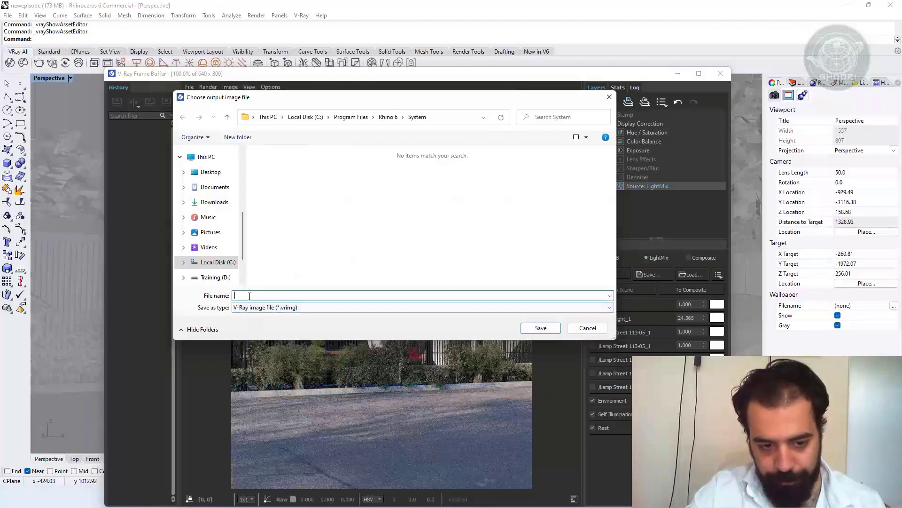
text(dssdfdsfds)
click(211, 172)
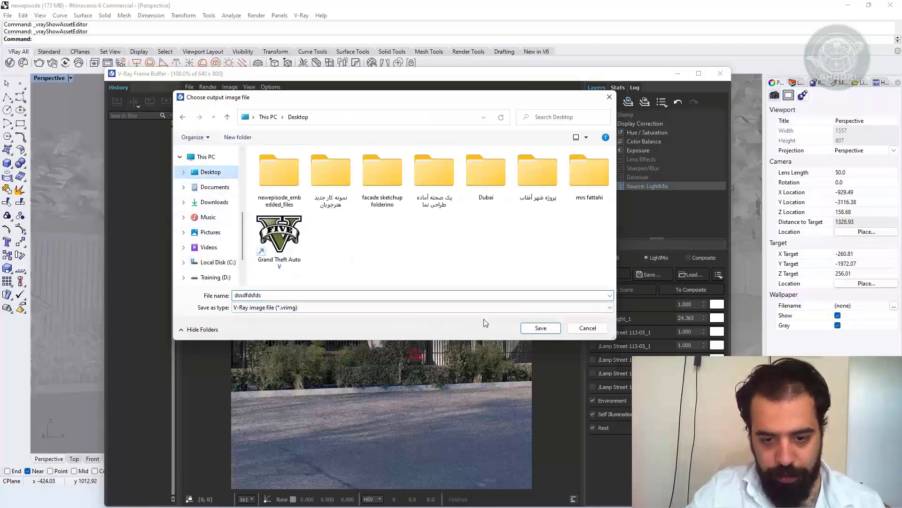
click(540, 327)
click(488, 101)
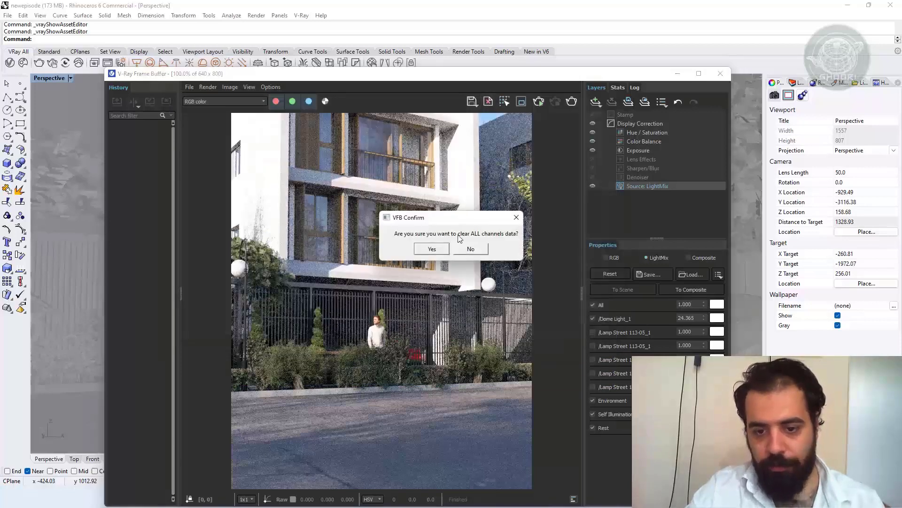
click(432, 248)
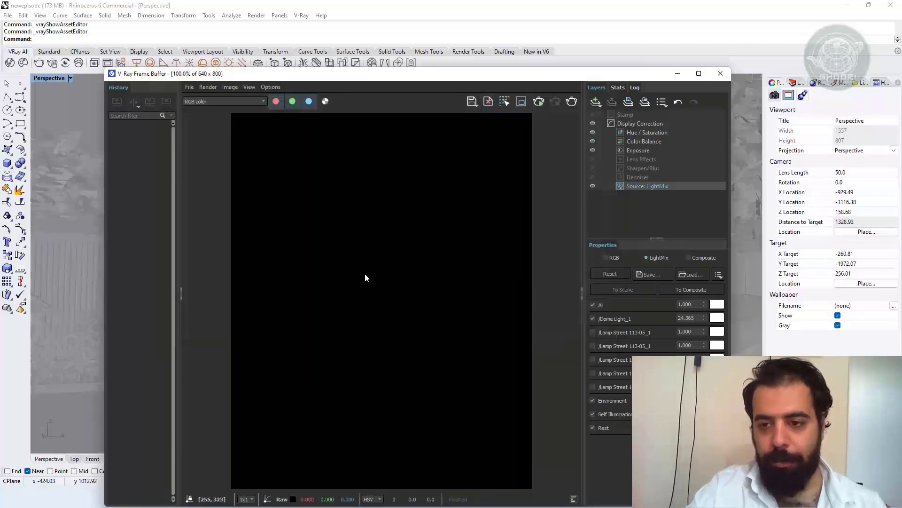
Use File > Load image to select the saved .vrimg render from the Desktop.
click(472, 106)
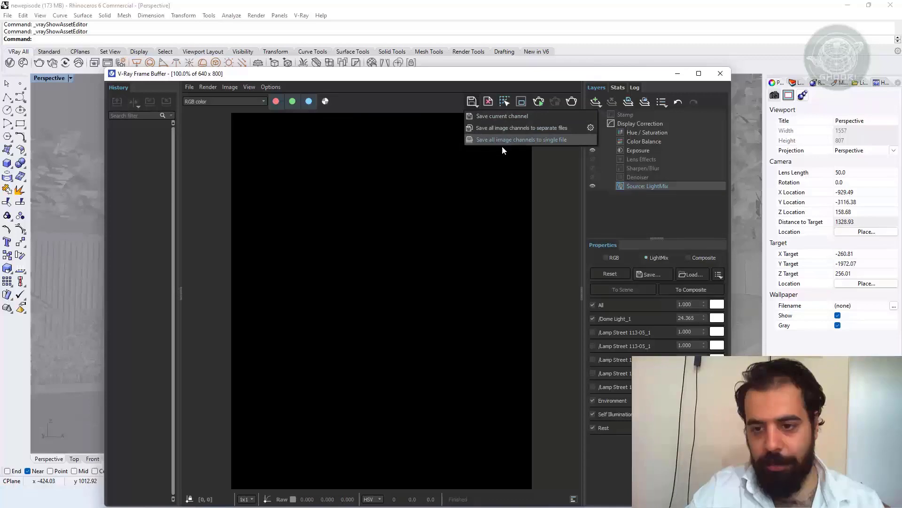
click(551, 169)
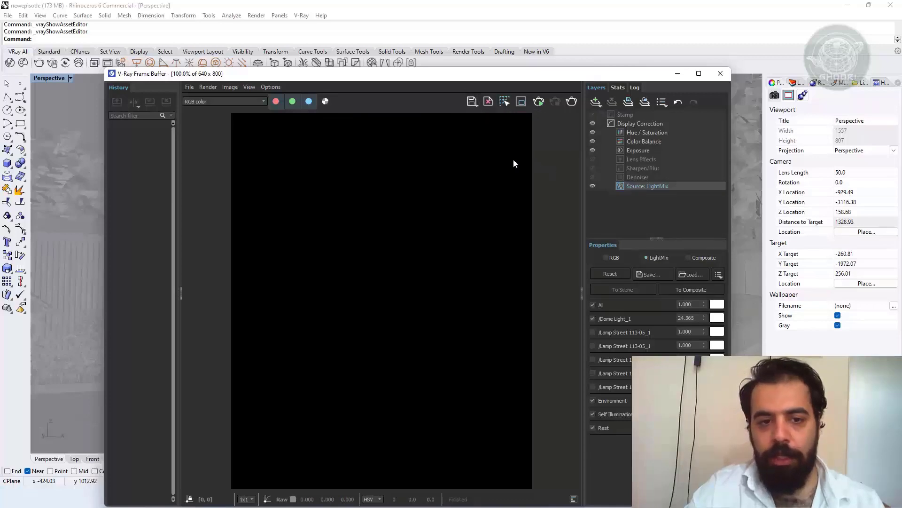
click(188, 87)
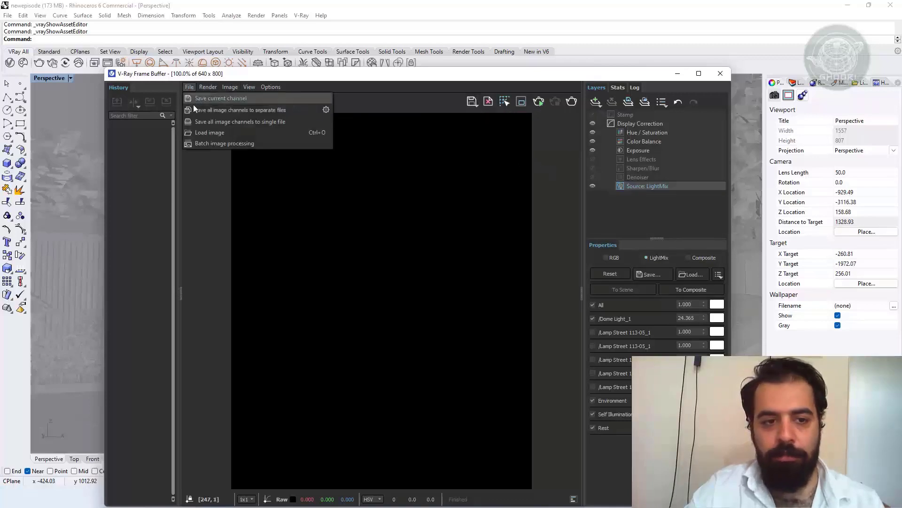
click(208, 132)
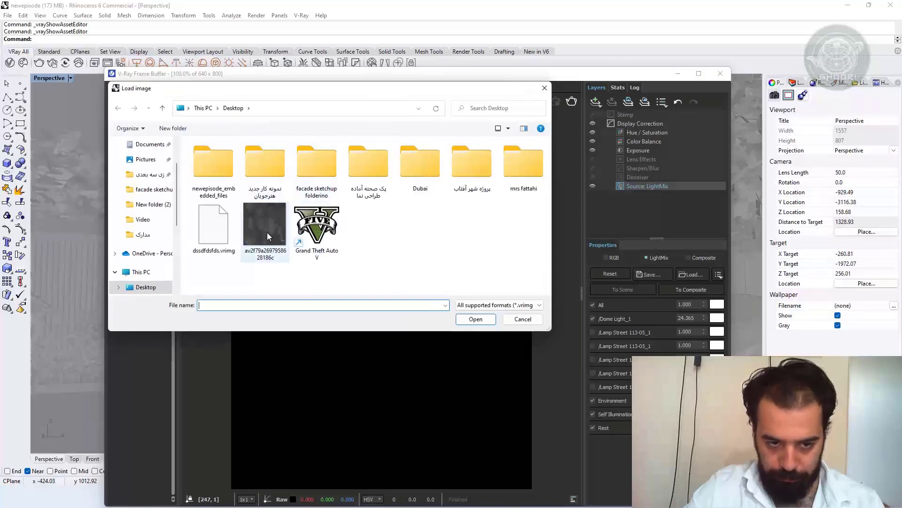
click(213, 227)
Open the .vrimg, switch on the Denoiser layer, and set Dome Light_1 to 13.515 in Light Mix.
click(476, 319)
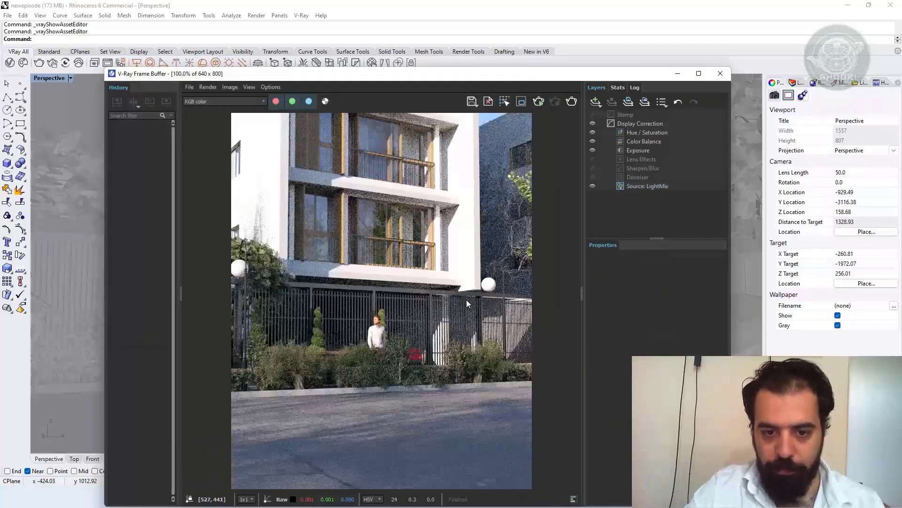
click(633, 181)
click(593, 177)
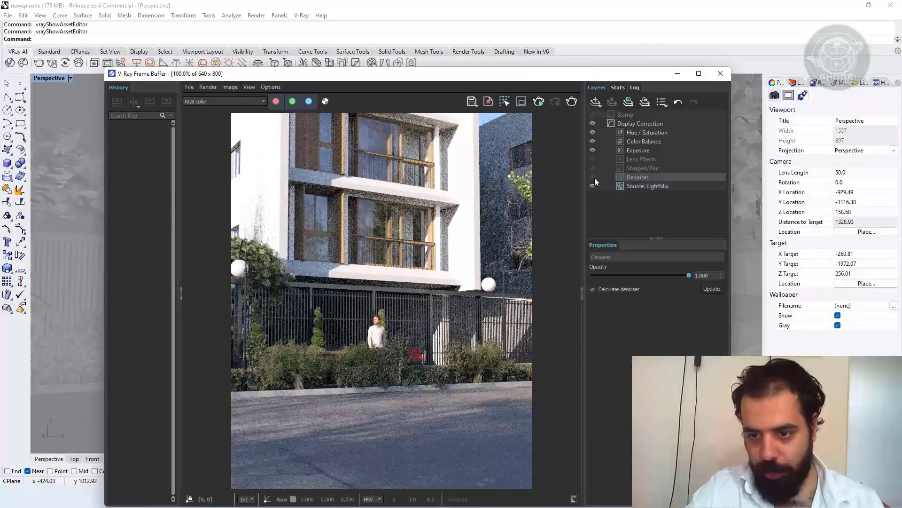
click(673, 185)
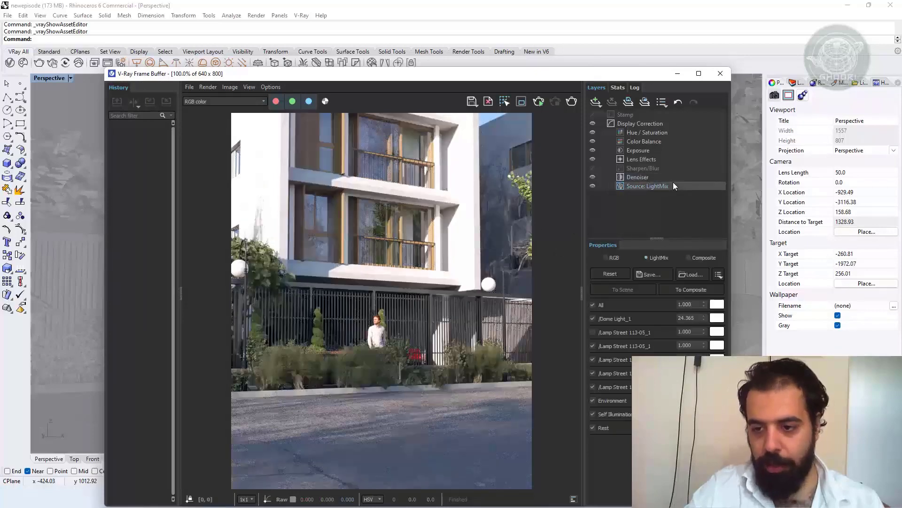
mouse_move(703, 318)
mouse_down()
mouse_move(683, 286)
mouse_move(602, 383)
mouse_up()
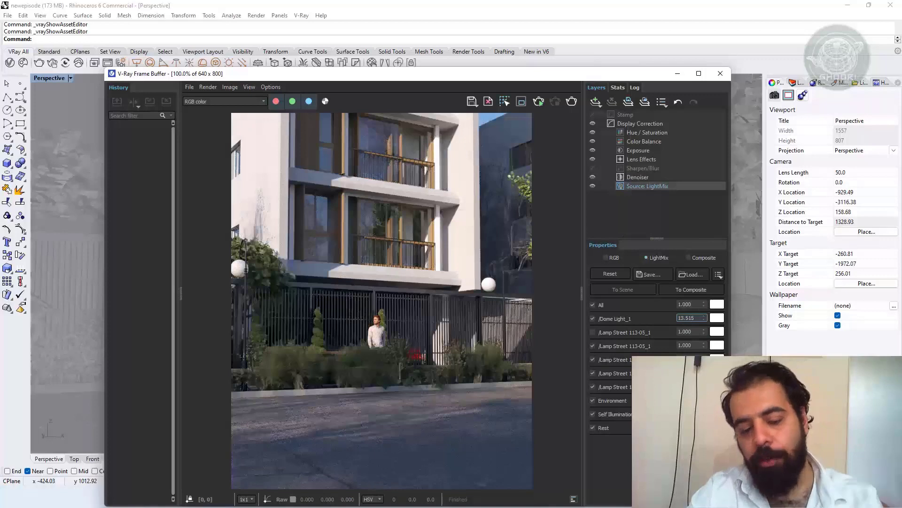